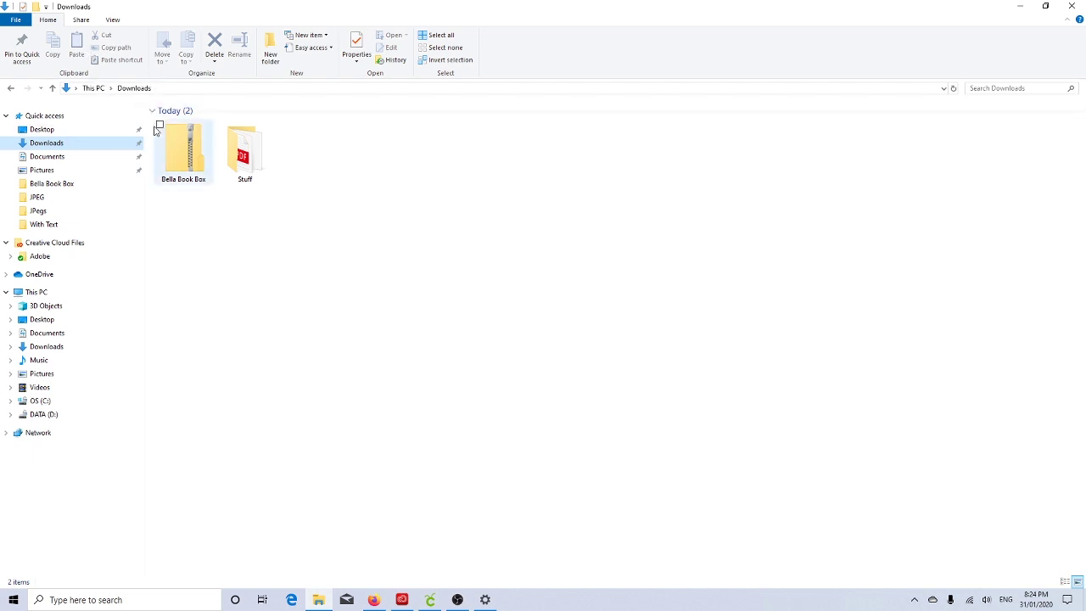
- Extract all files from the zipped Bella Book Box folder in Downloads into the default Bella Book Box destination folder
click(173, 144)
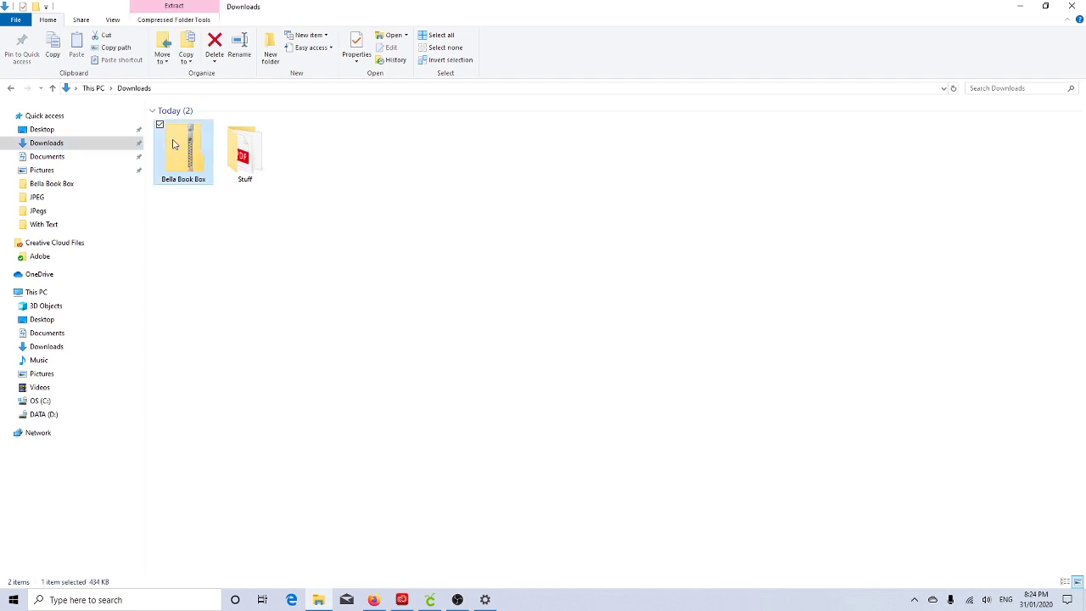
double_click(173, 144)
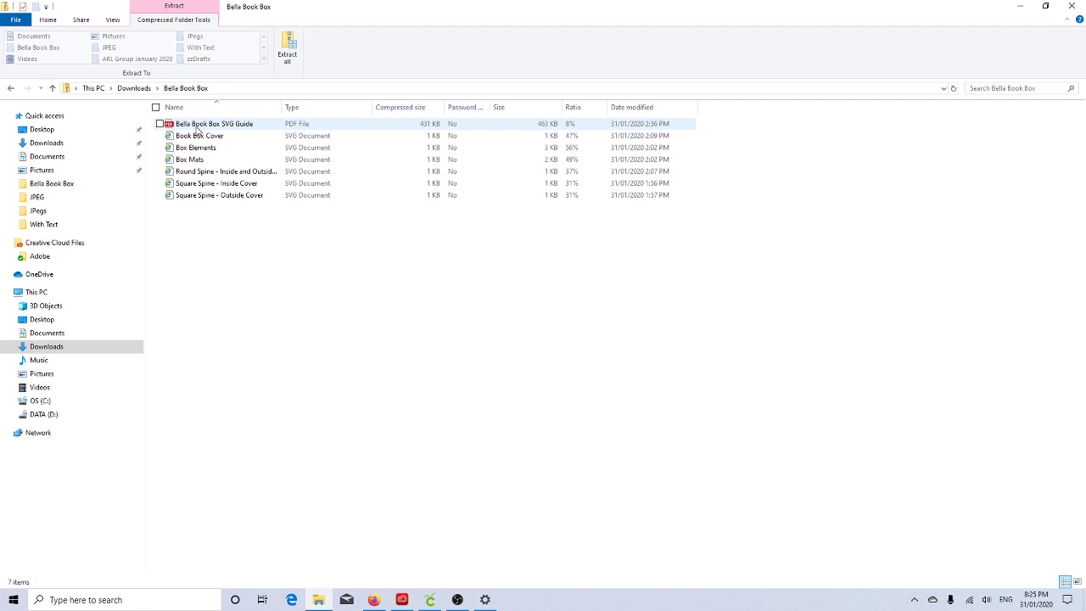
click(287, 59)
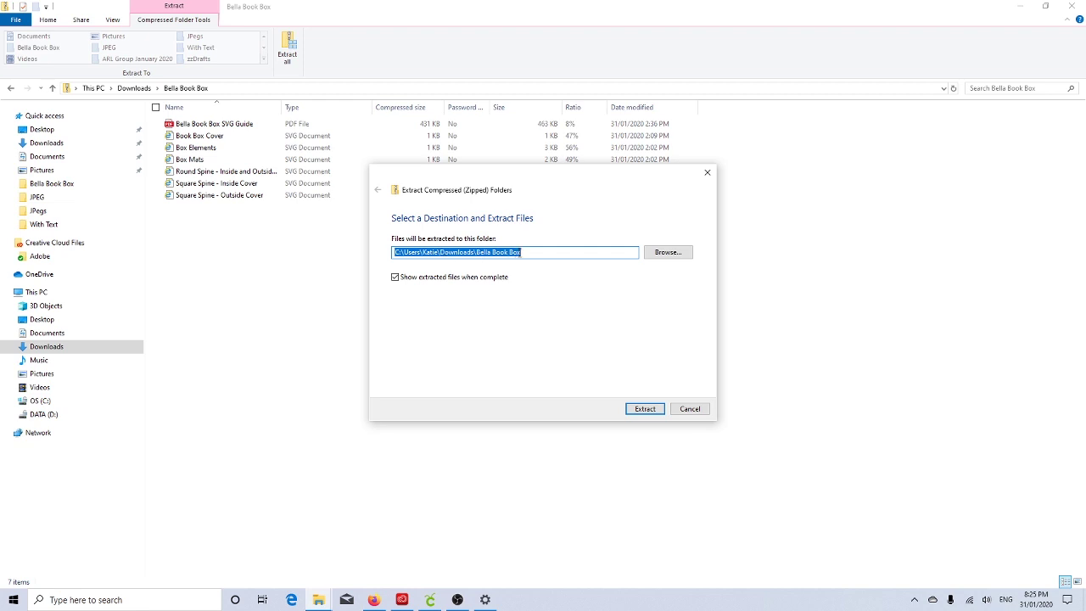
click(643, 408)
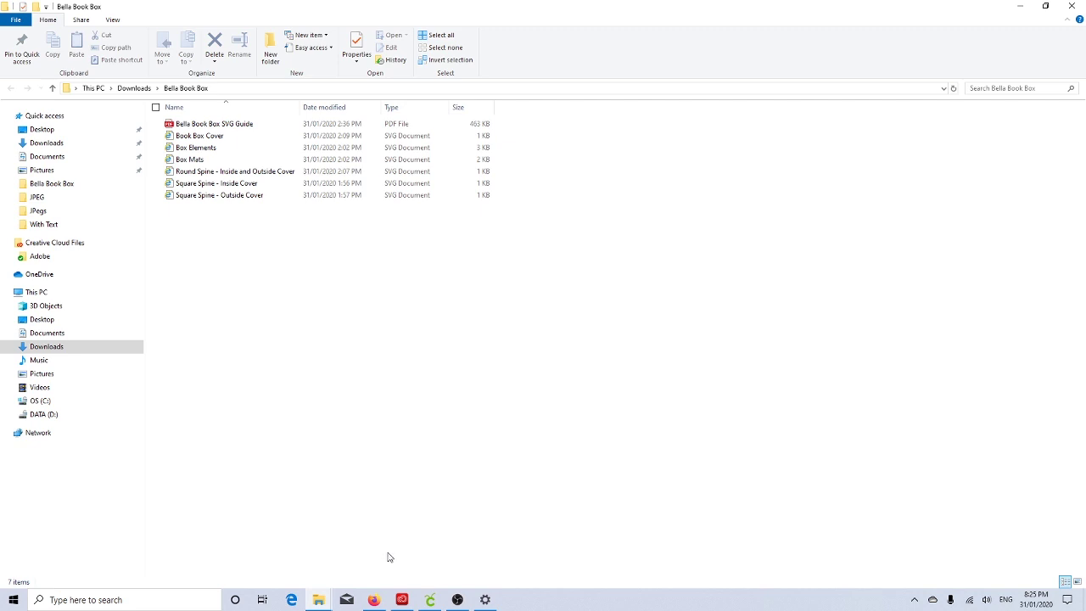
- Switch to Cricut Design Space and upload the Book Box Cover SVG from the extracted Bella Book Box folder in Downloads
click(431, 600)
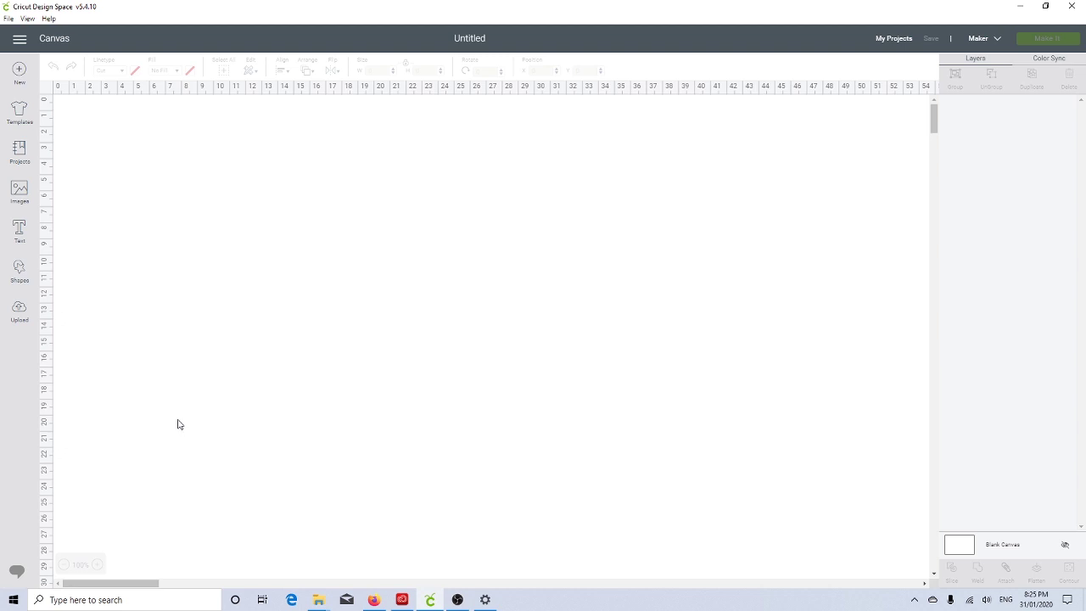
click(19, 309)
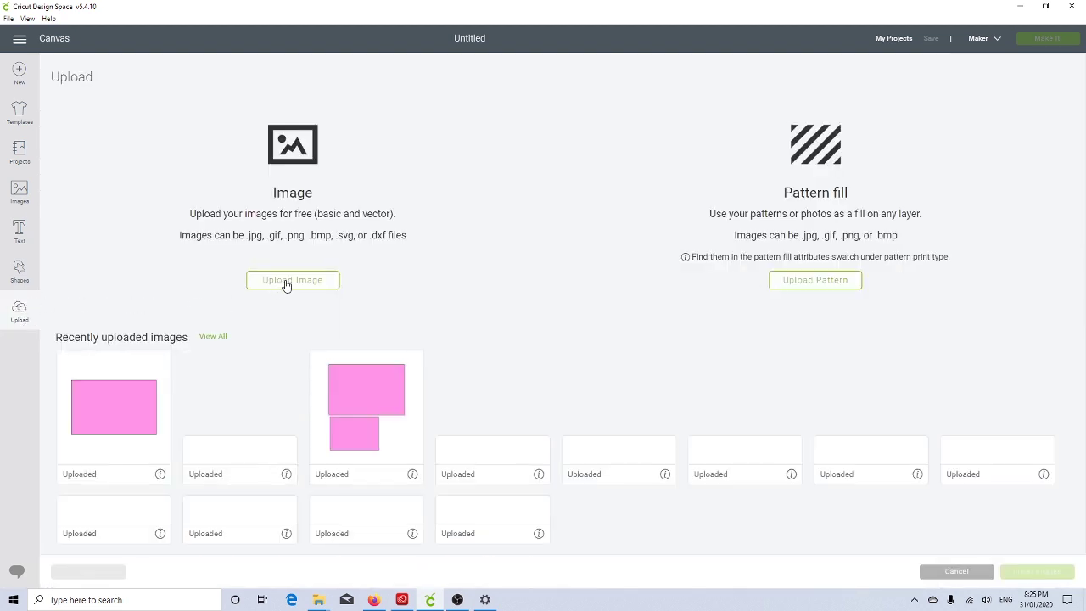
click(287, 282)
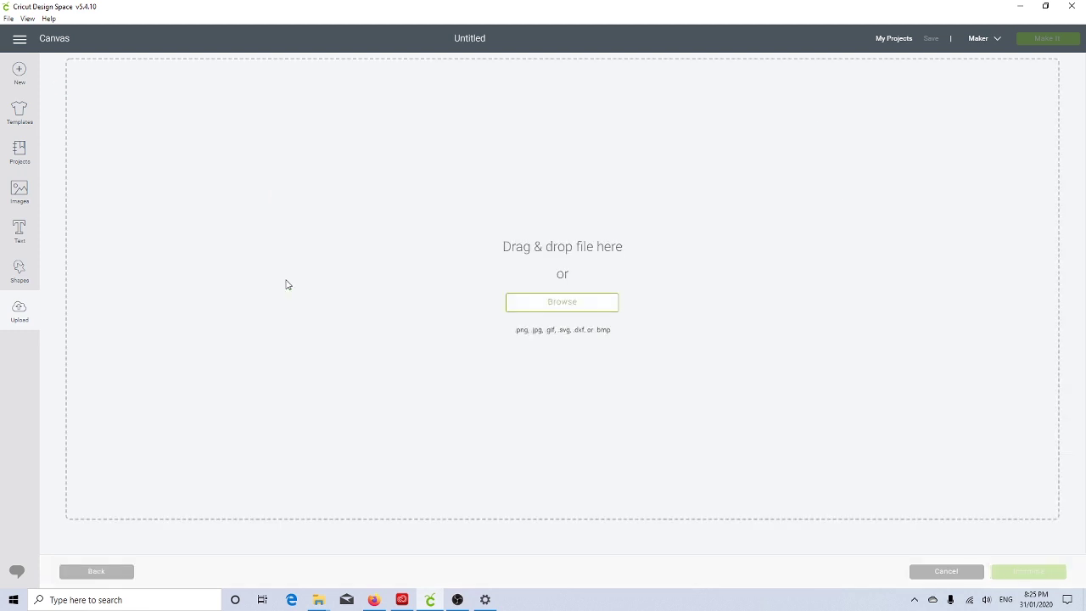
click(524, 307)
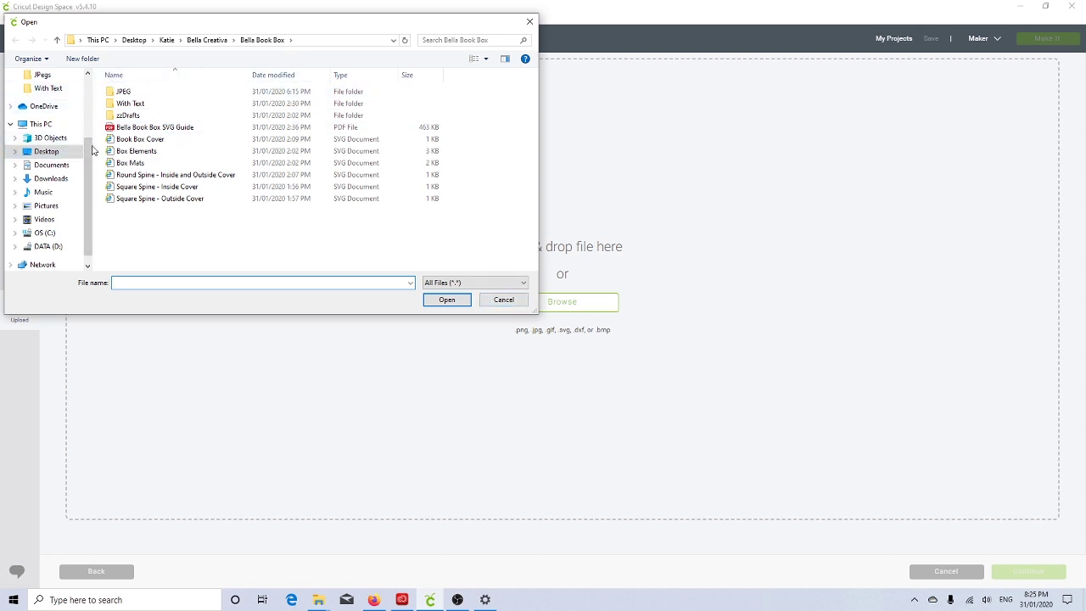
scroll(67, 119, up, 3)
click(53, 111)
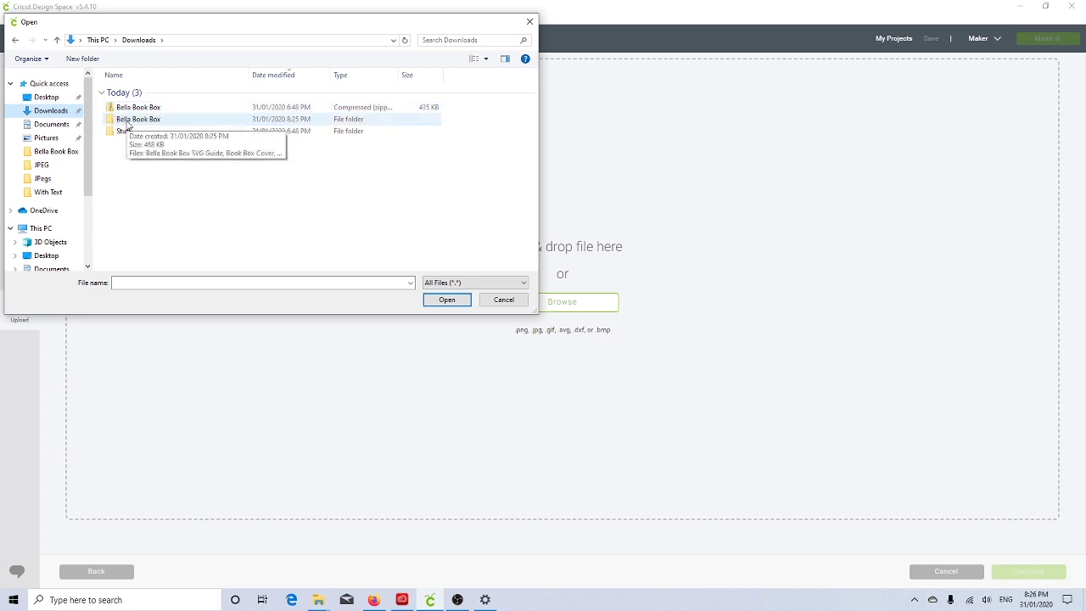
click(109, 122)
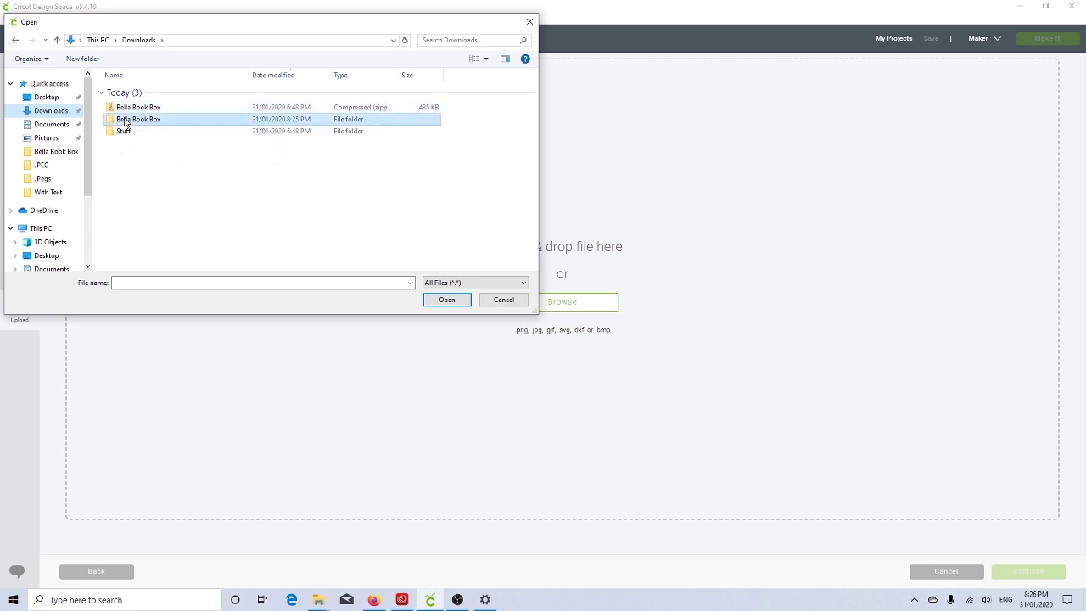
click(447, 301)
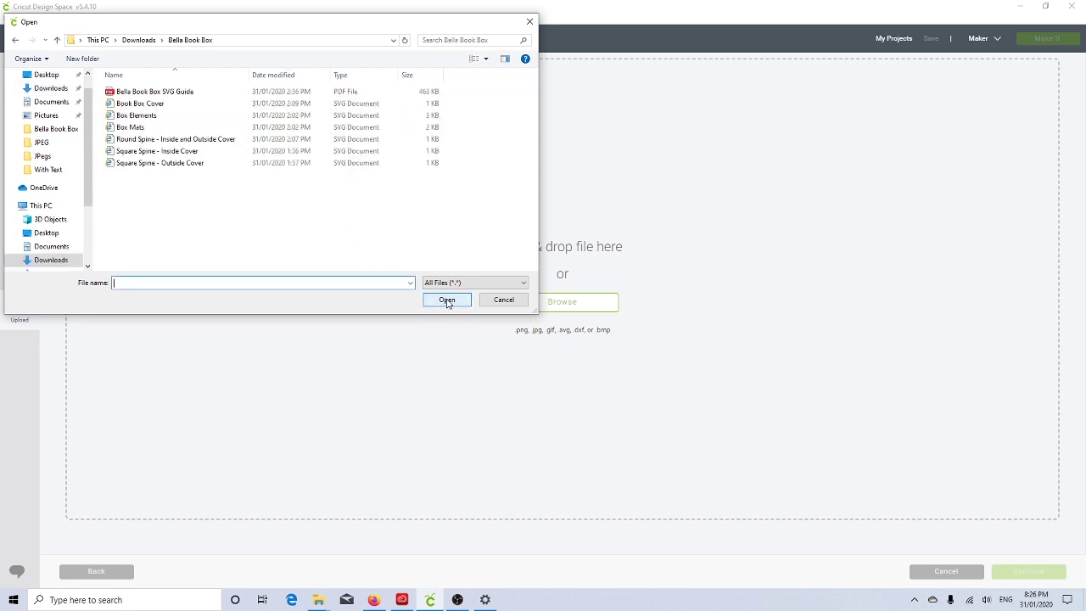
click(121, 105)
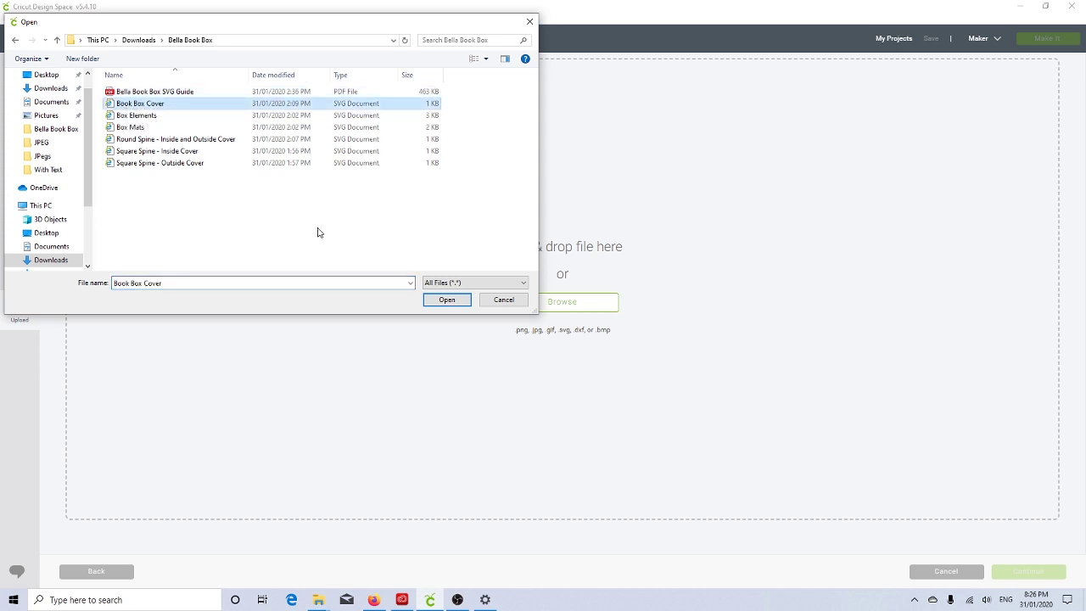
click(444, 304)
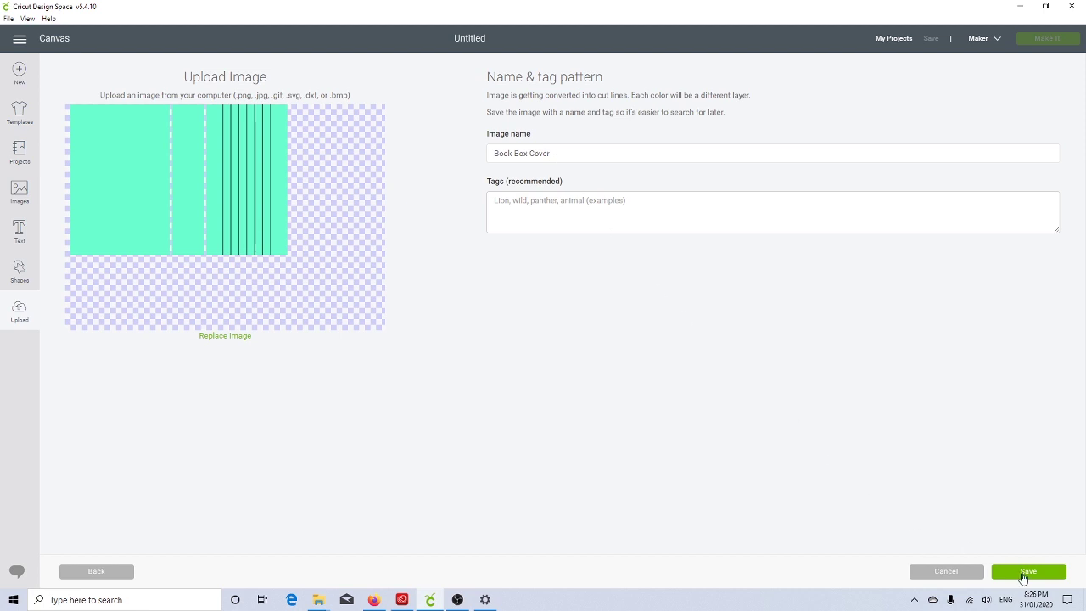
click(1023, 576)
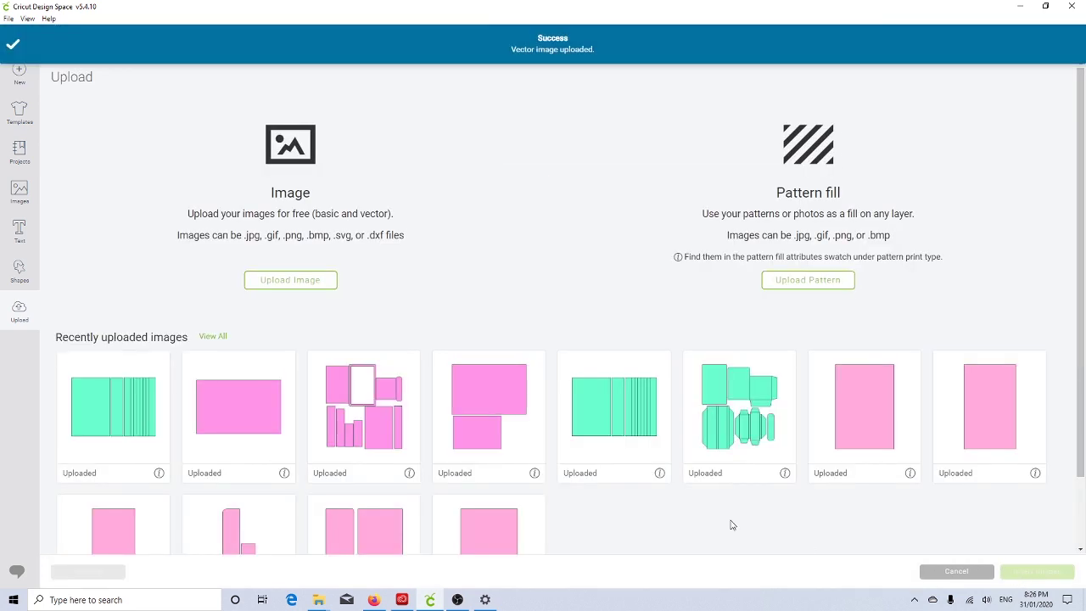
- Upload the Box Elements SVG from the Bella Book Box folder and save it under its default image name
click(287, 284)
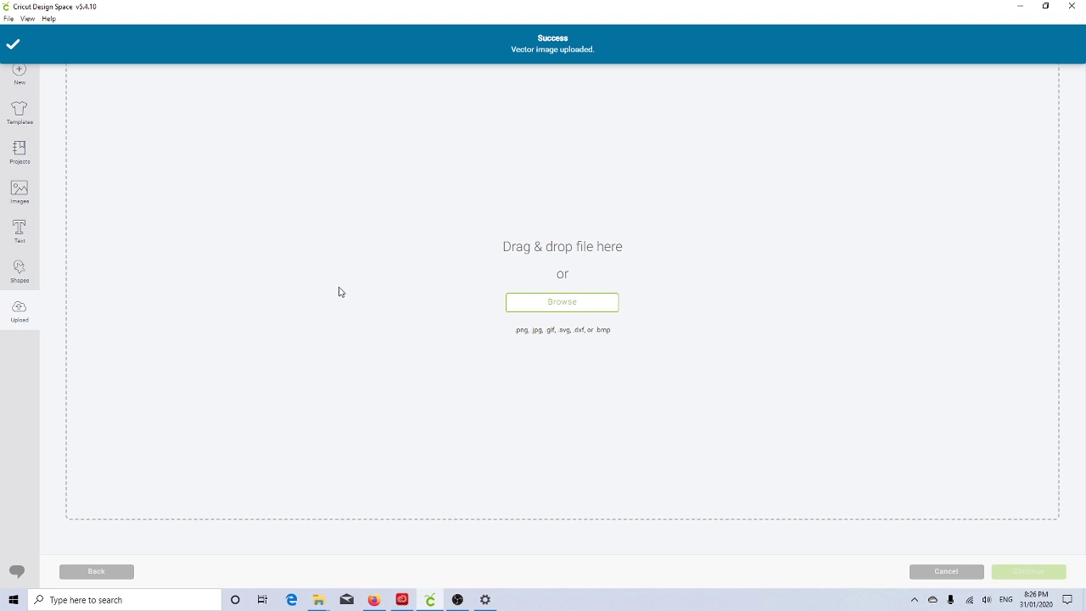
click(544, 305)
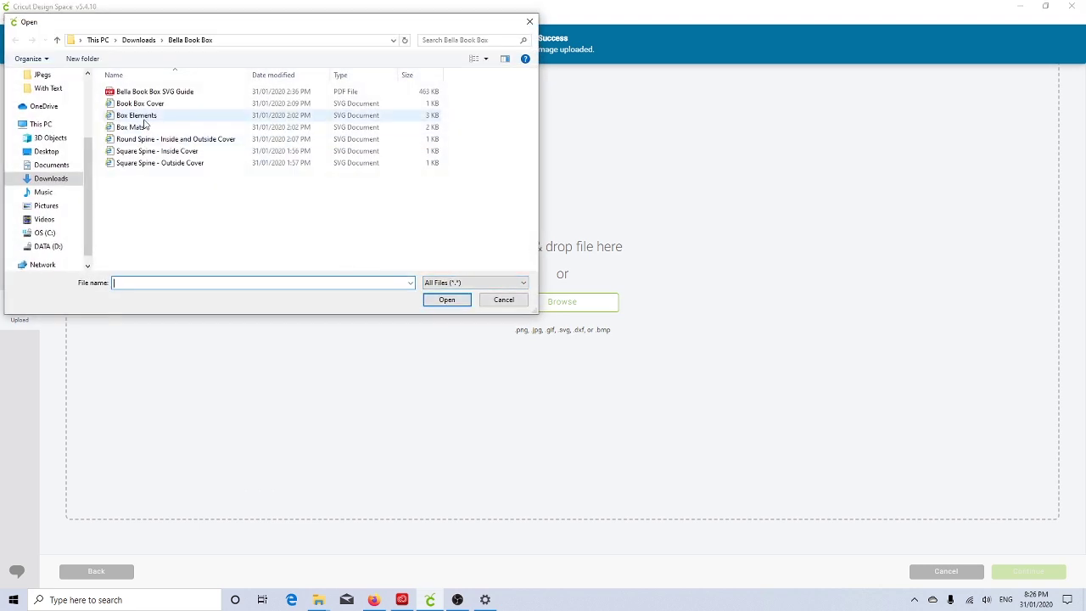
click(138, 115)
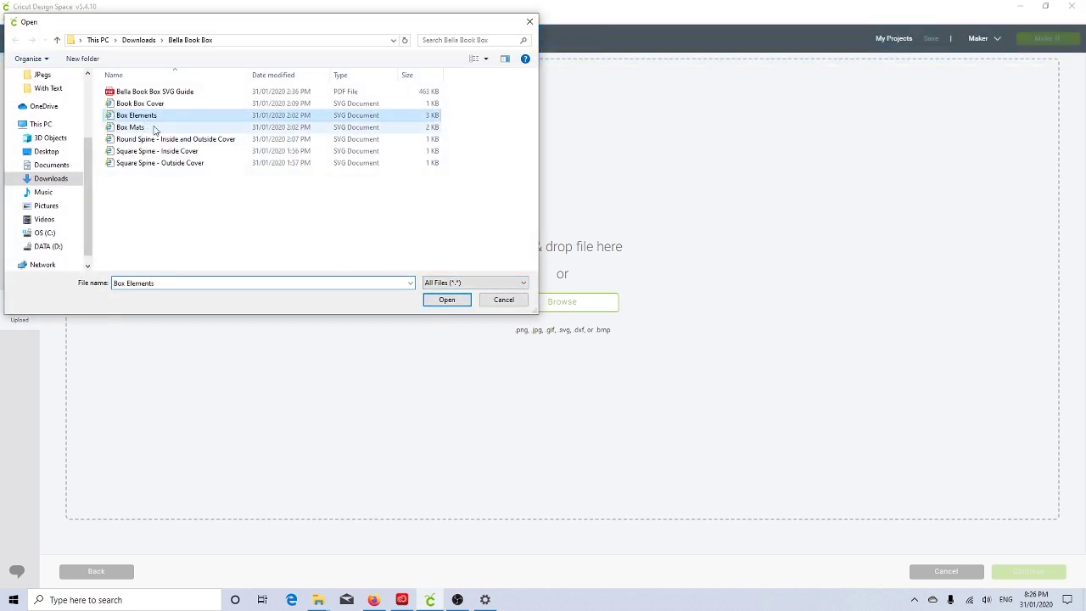
click(444, 300)
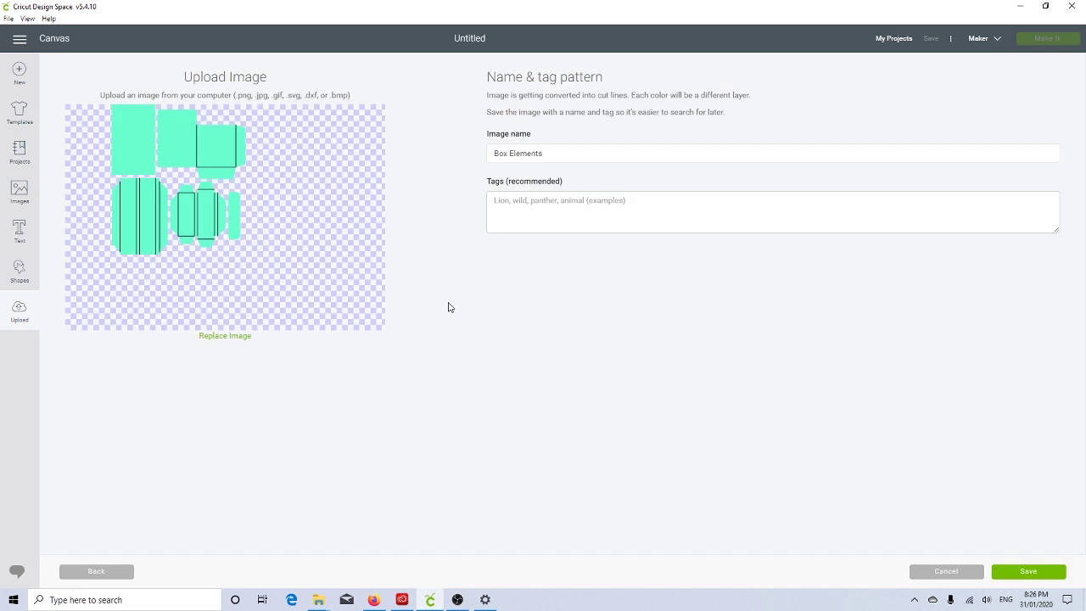
click(1012, 575)
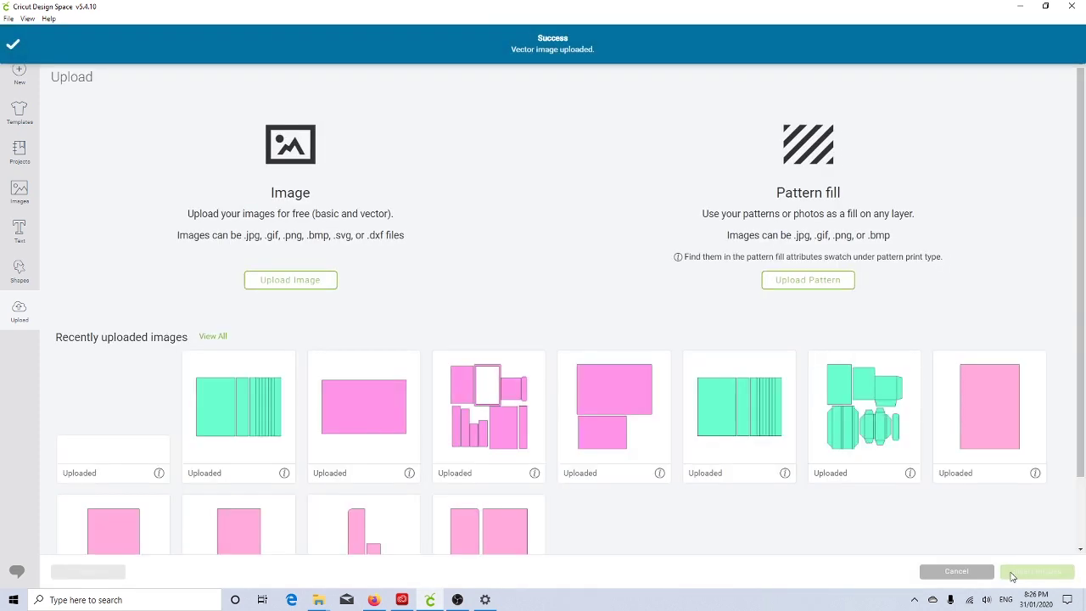
- Upload the Box Mats SVG from the Bella Book Box folder and save it to the uploaded images
click(301, 281)
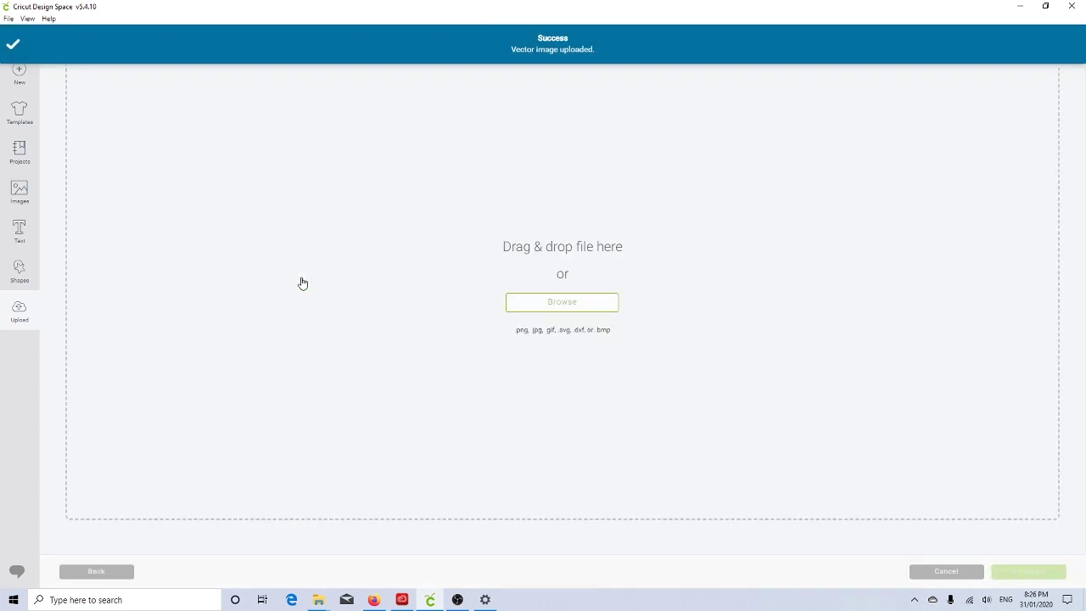
click(528, 303)
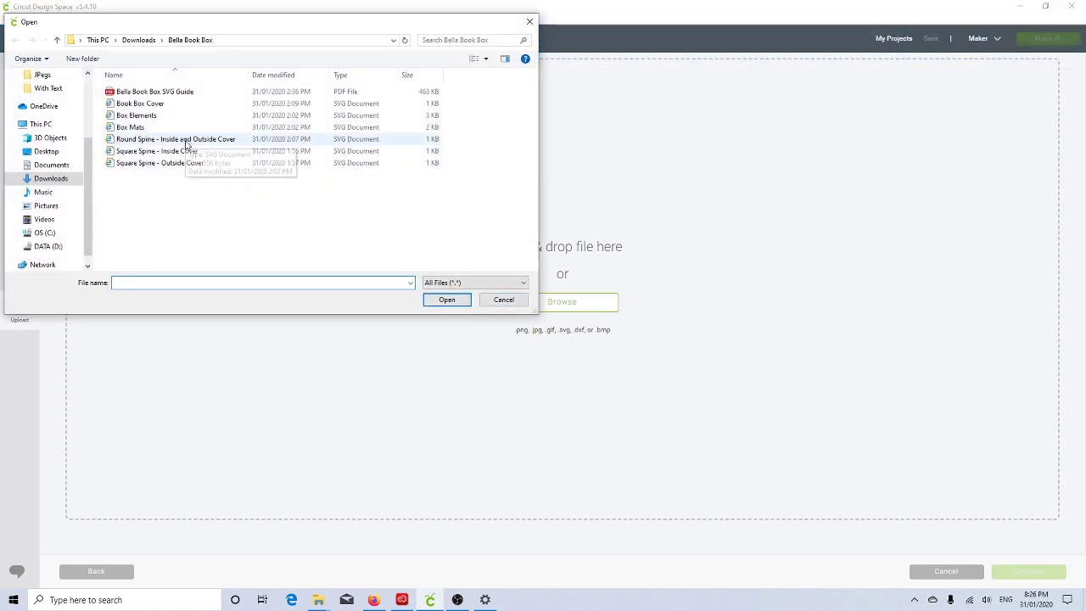
click(132, 127)
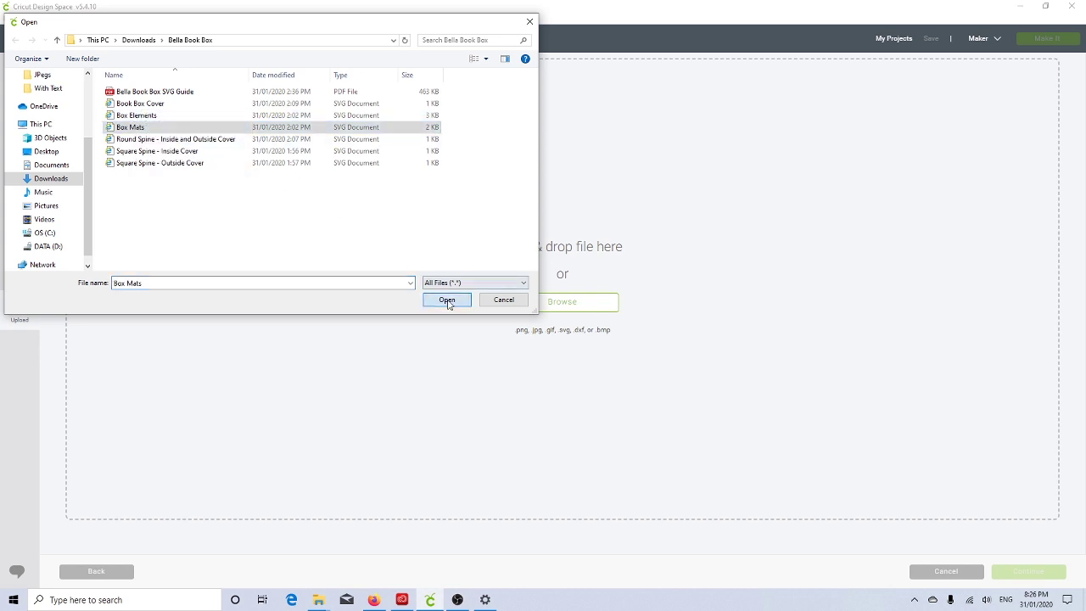
click(446, 302)
click(1010, 576)
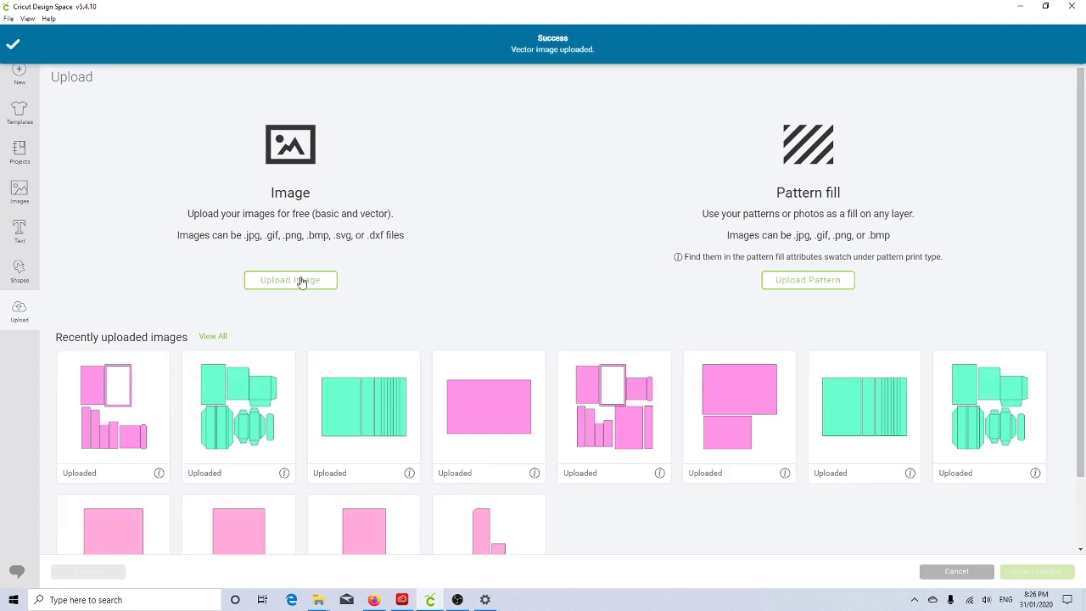
- Upload the Round Spine - Inside and Outside Cover SVG and save it to the uploaded images
click(300, 280)
click(539, 304)
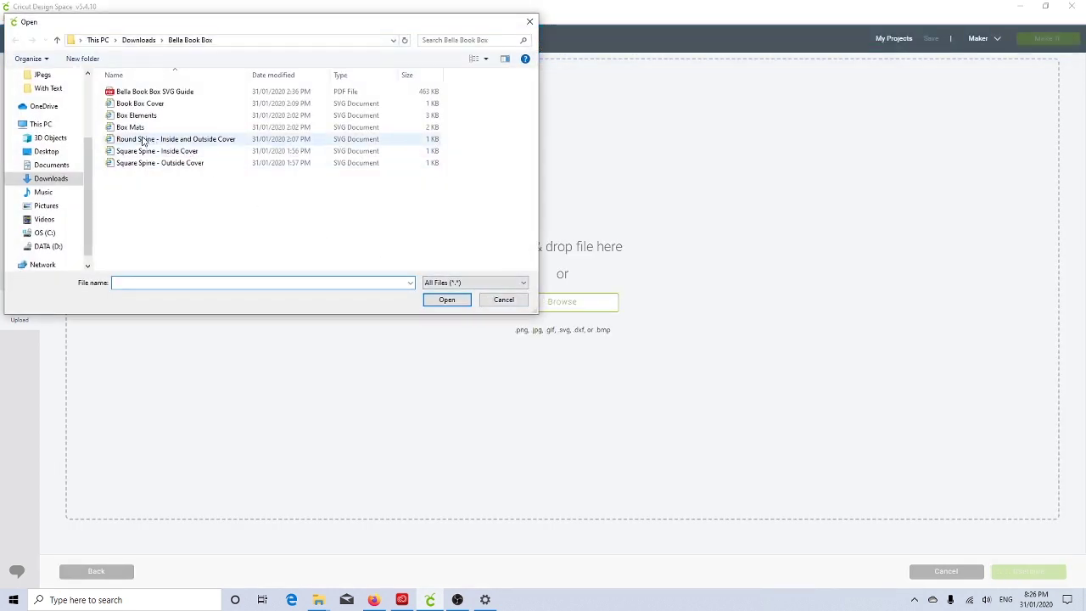
click(139, 141)
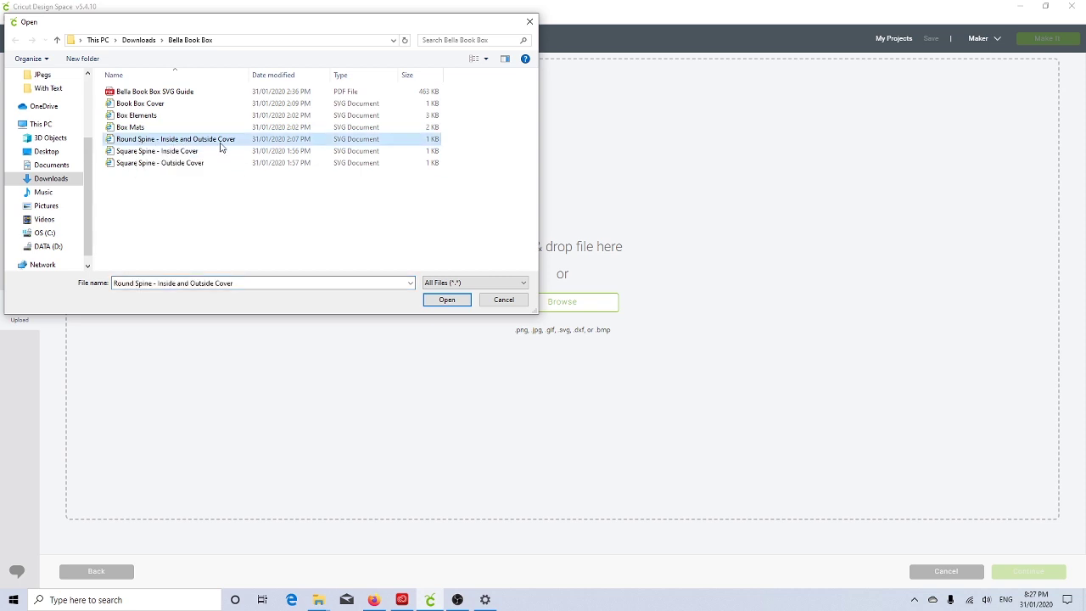
click(435, 303)
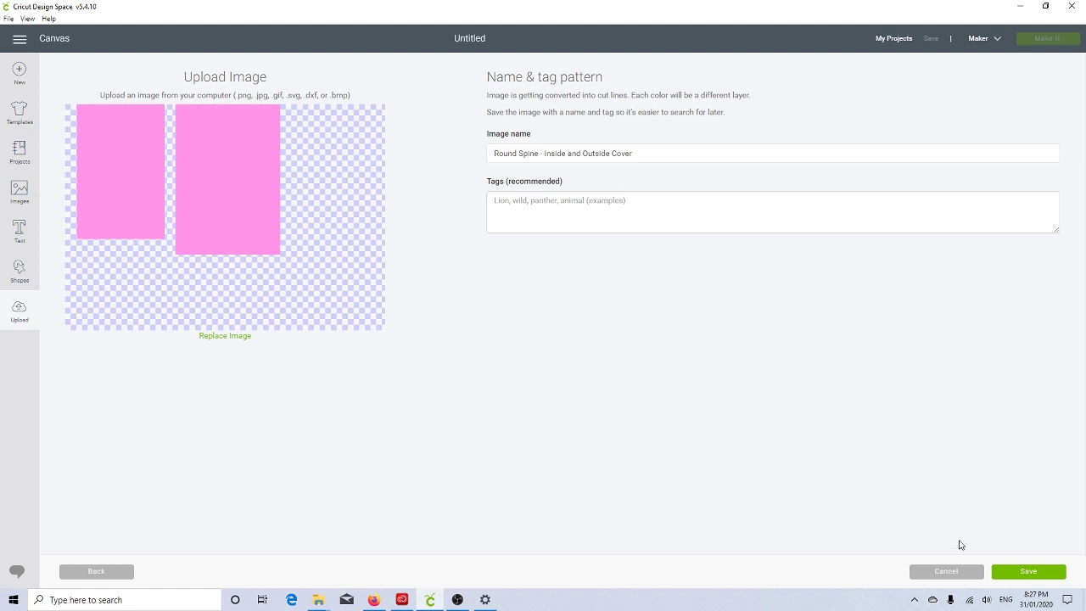
click(1011, 574)
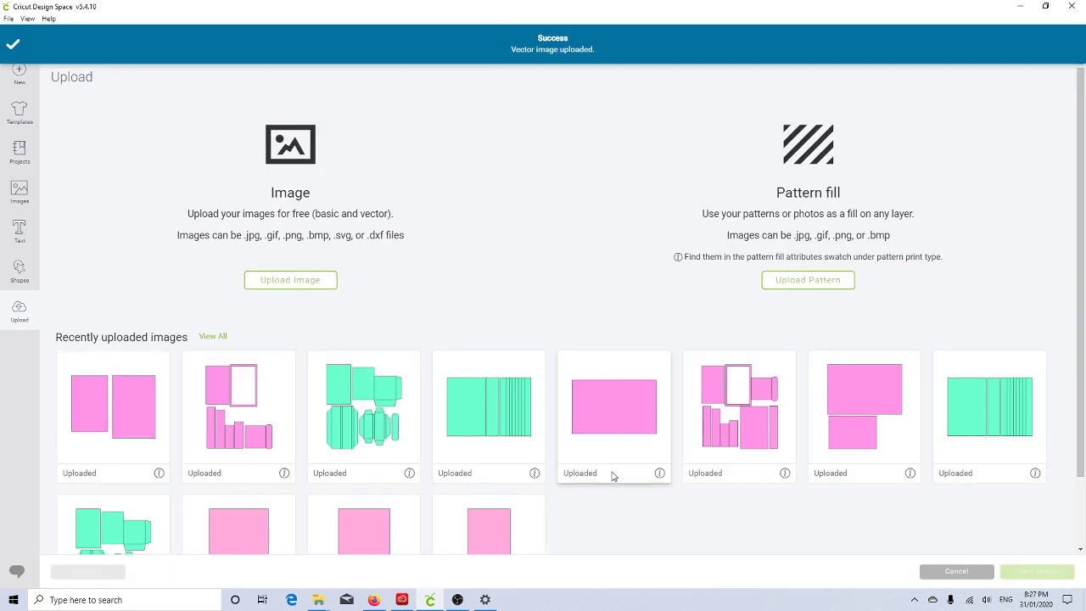
- Upload the Square Spine - Inside Cover SVG and save it to the uploaded images
click(297, 282)
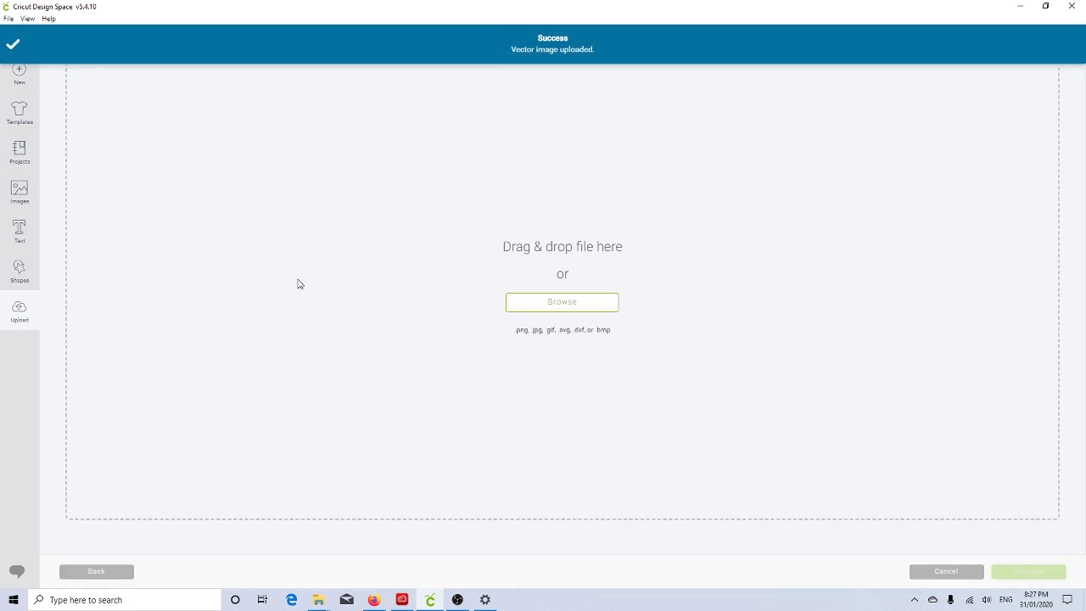
click(526, 303)
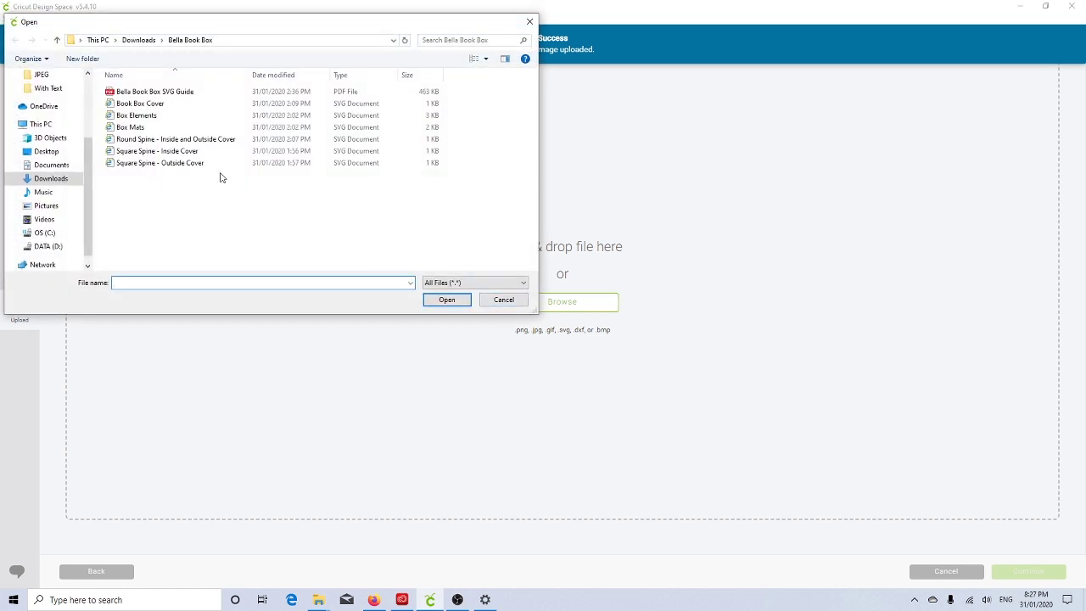
click(140, 154)
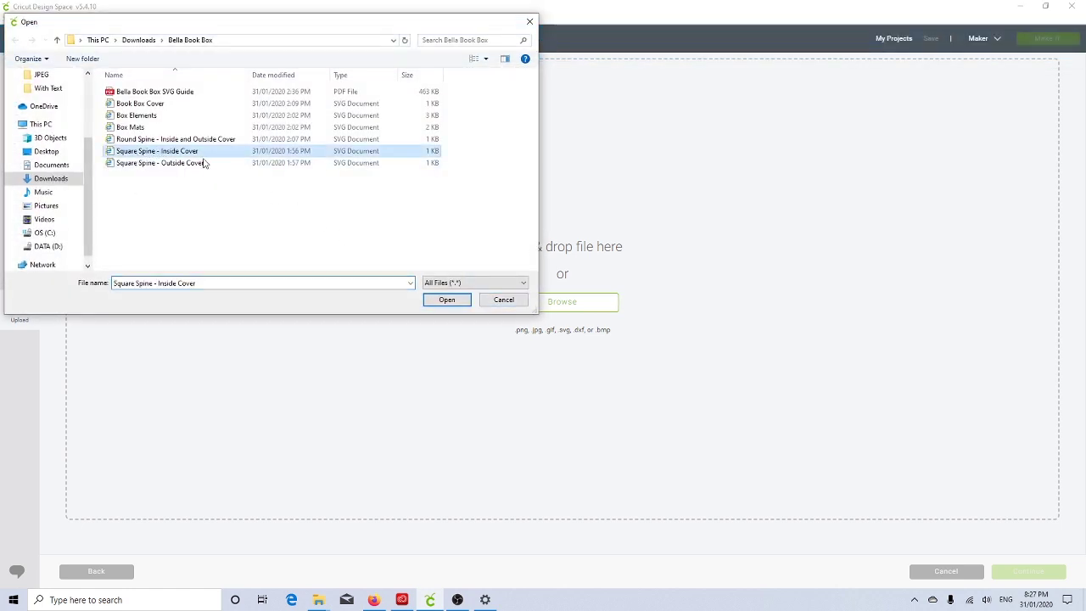
click(444, 302)
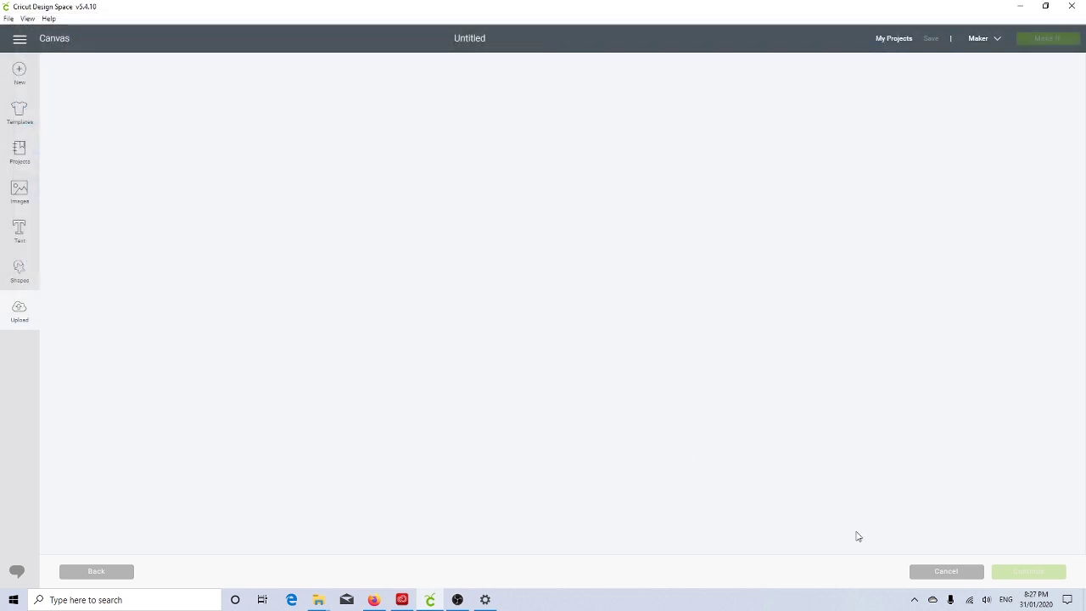
click(997, 575)
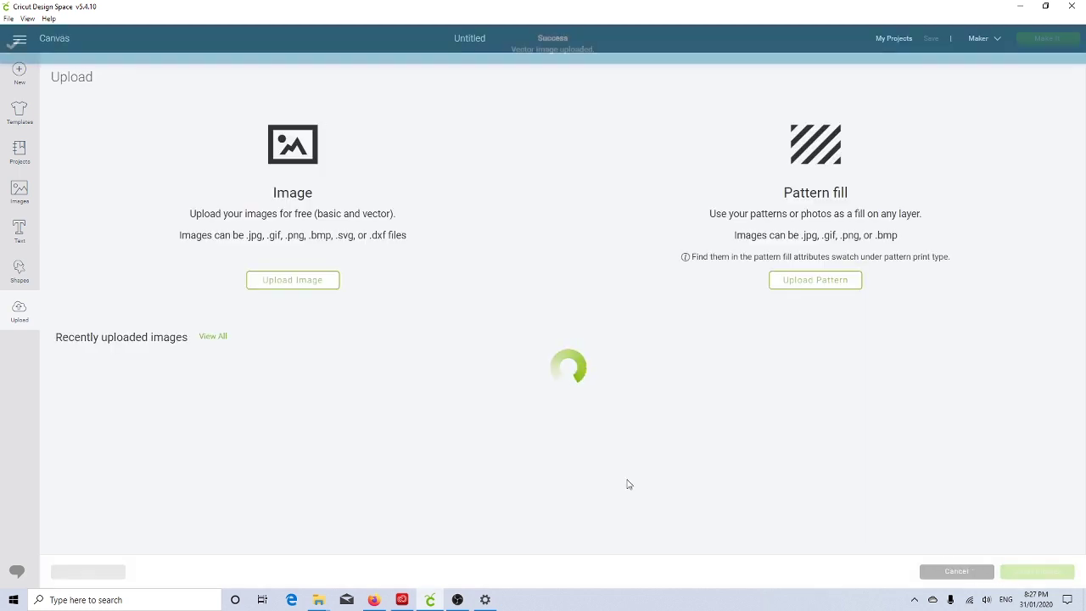
- Upload the Square Spine - Outside Cover SVG from the Bella Book Box folder and save it to the uploaded images
click(286, 283)
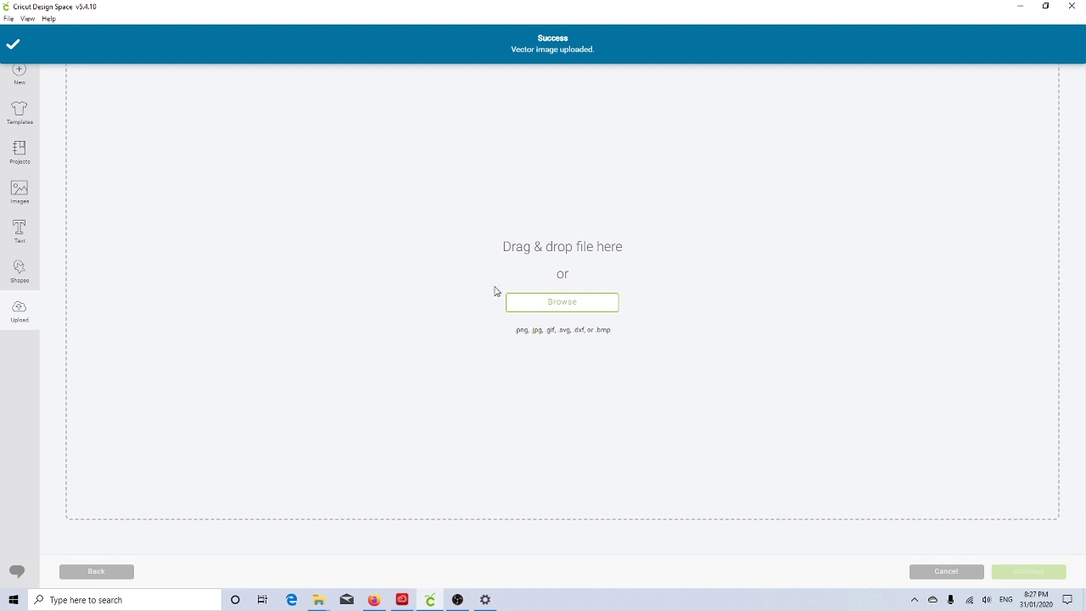
click(537, 303)
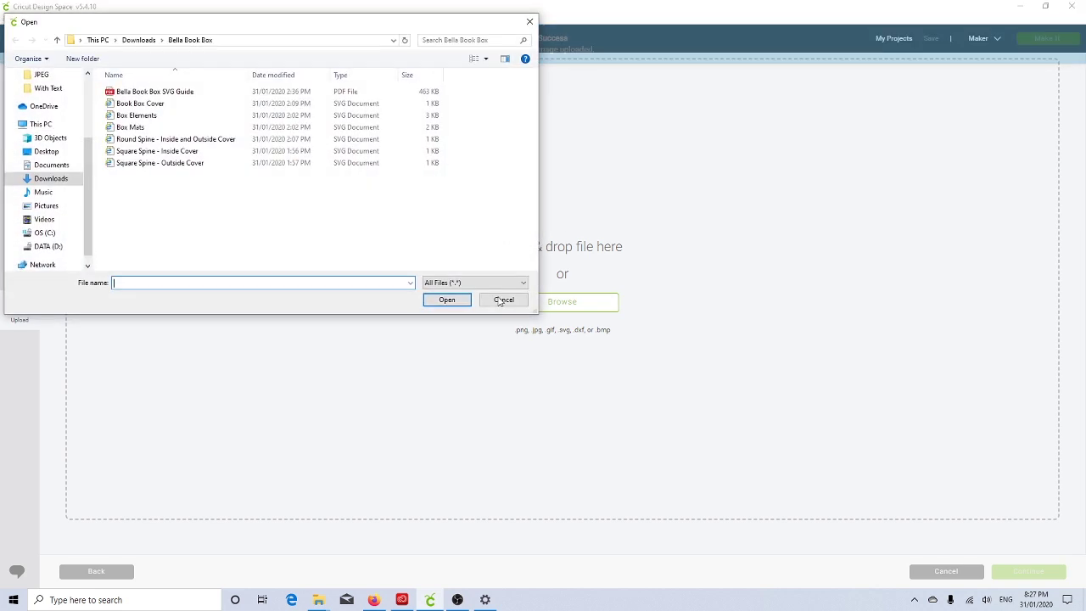
click(138, 163)
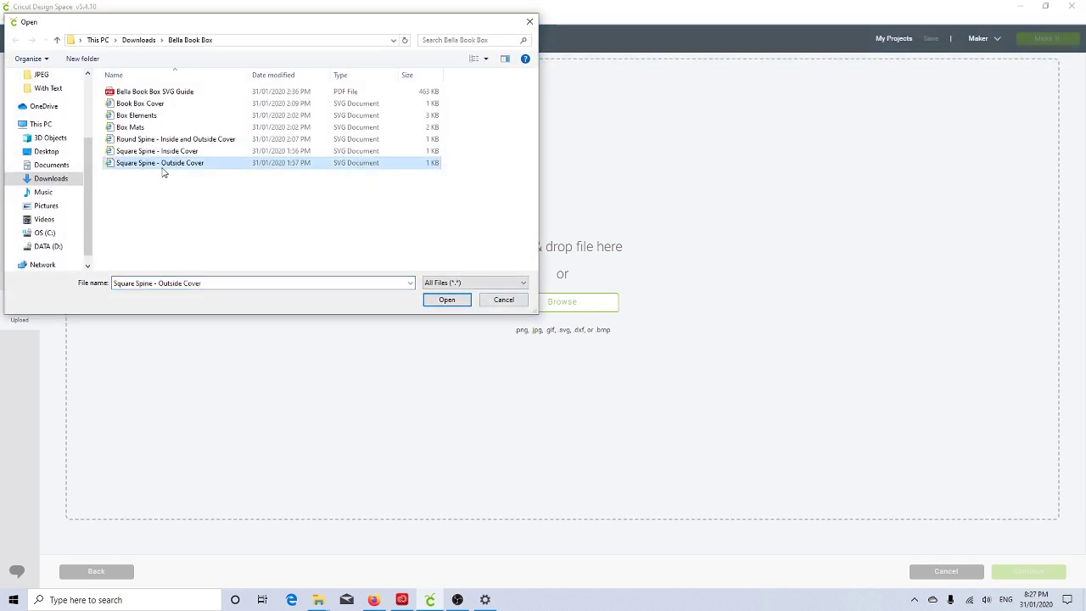
click(450, 302)
click(1014, 574)
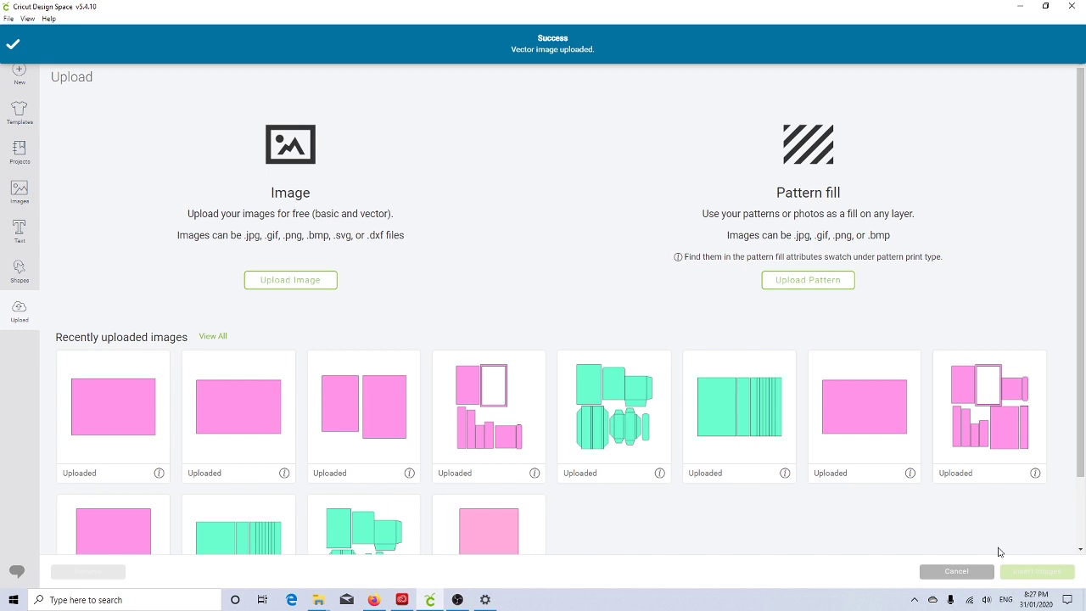
- Select the six most recently uploaded Bella Book Box images and insert them together onto the canvas
click(110, 399)
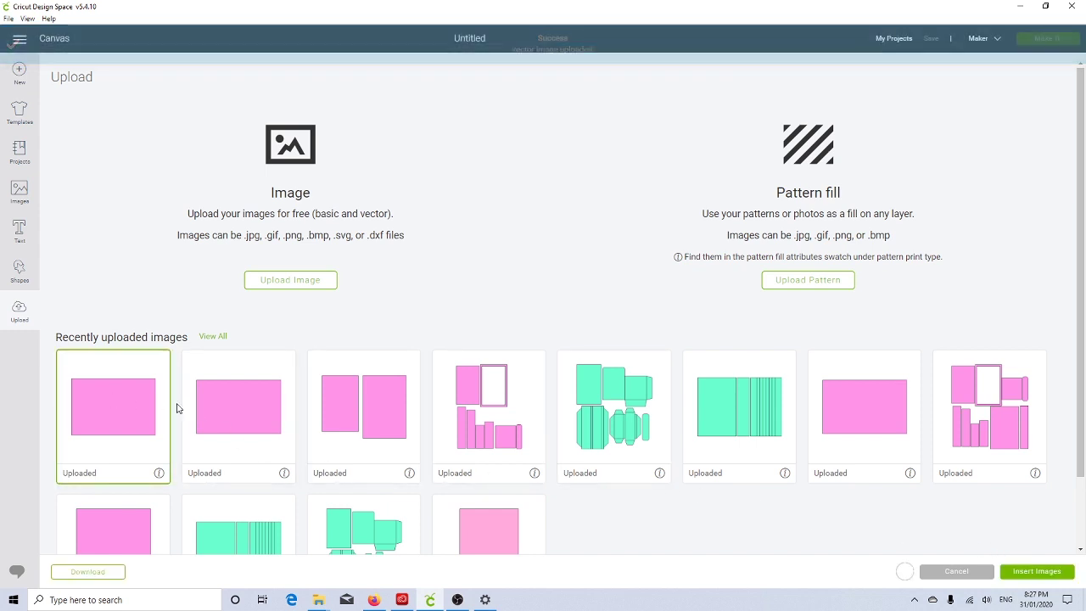
click(228, 413)
click(355, 417)
click(475, 422)
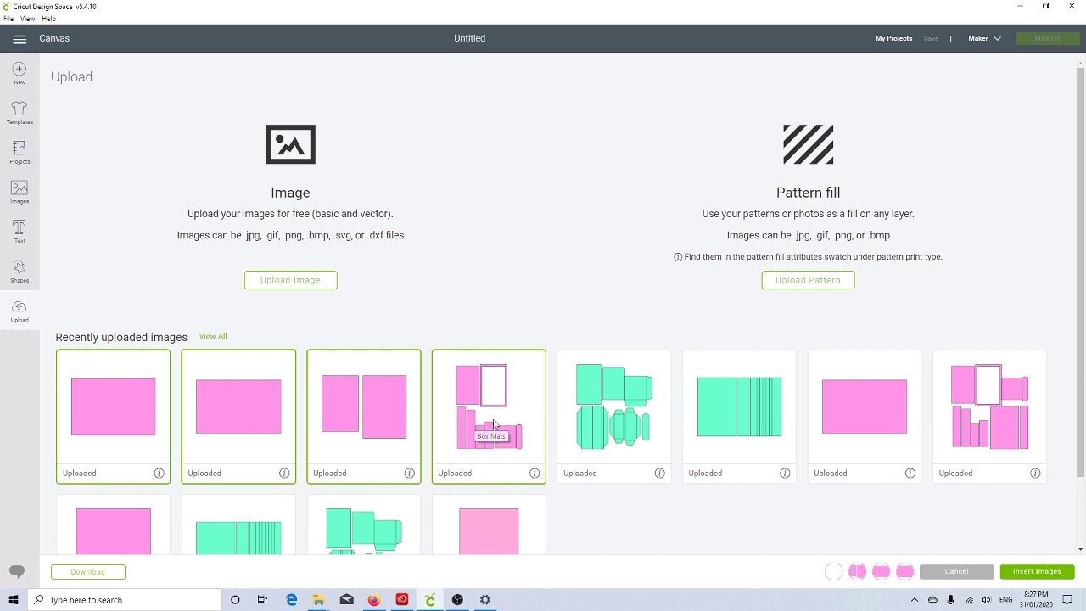
click(587, 424)
click(715, 427)
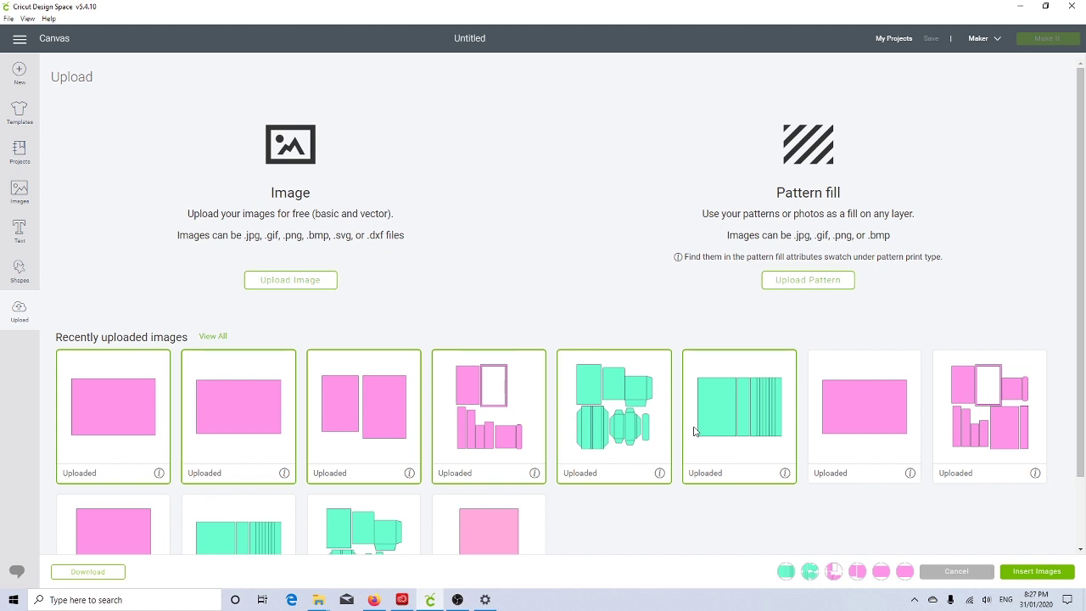
click(1038, 574)
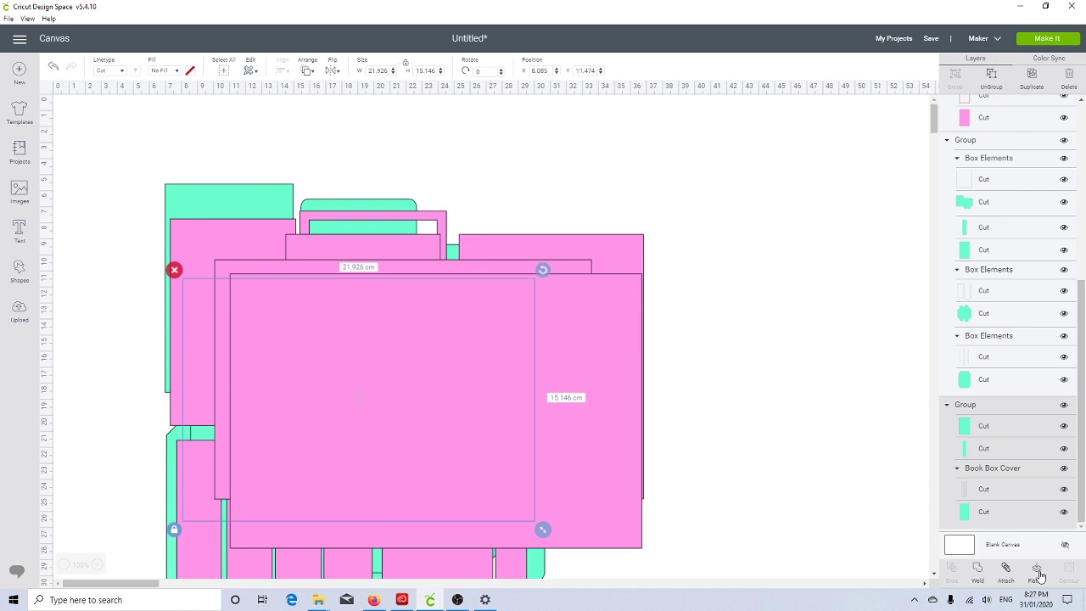
- Move both Square Spine covers and the Round Spine cover pieces off the overlapping pile onto empty canvas, spaced apart
click(63, 565)
click(63, 565)
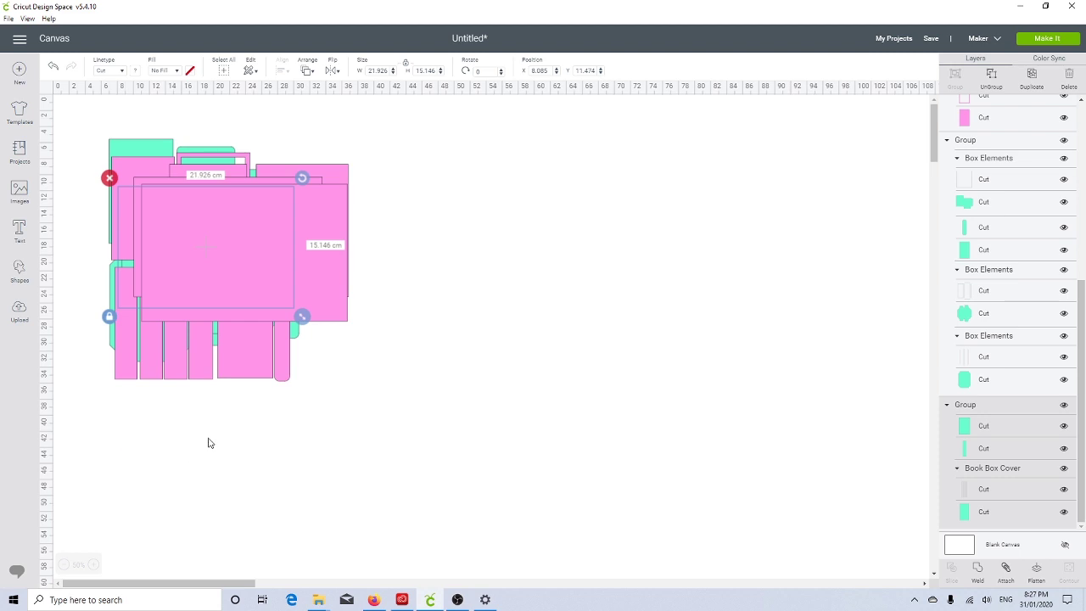
drag(221, 266, 658, 202)
drag(290, 252, 735, 341)
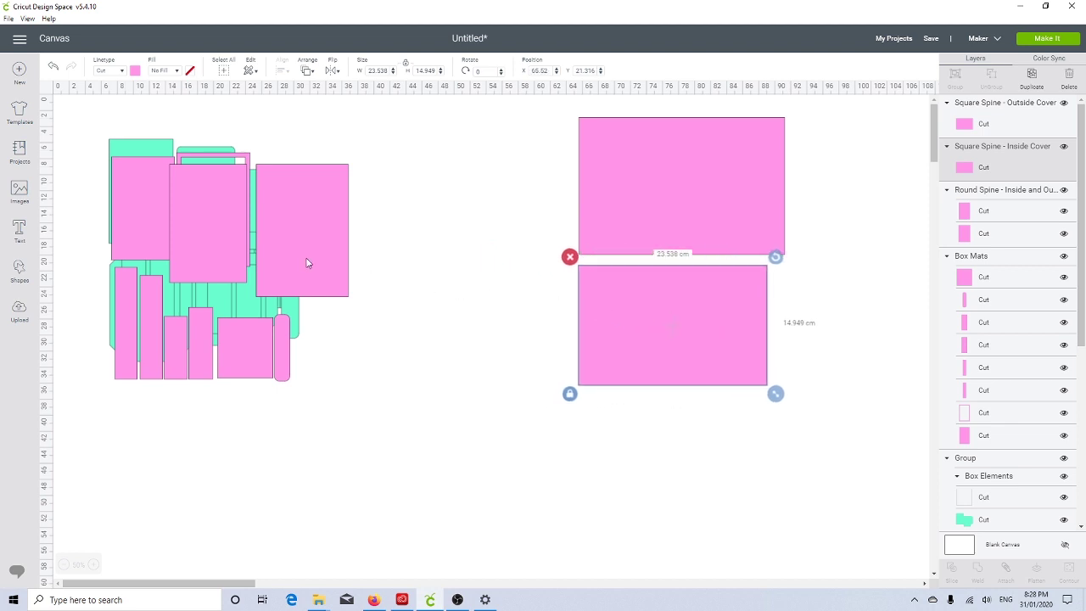
drag(314, 260, 544, 209)
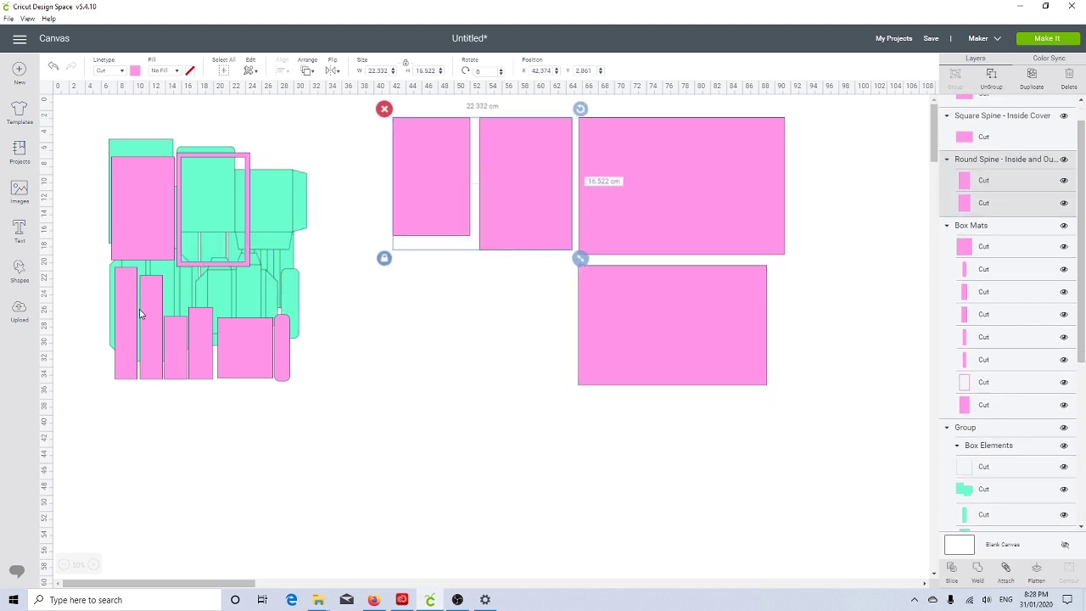
- Shift the Box Elements group aside and move the Box Mats set below the Round Spine cover pieces
drag(140, 315, 207, 273)
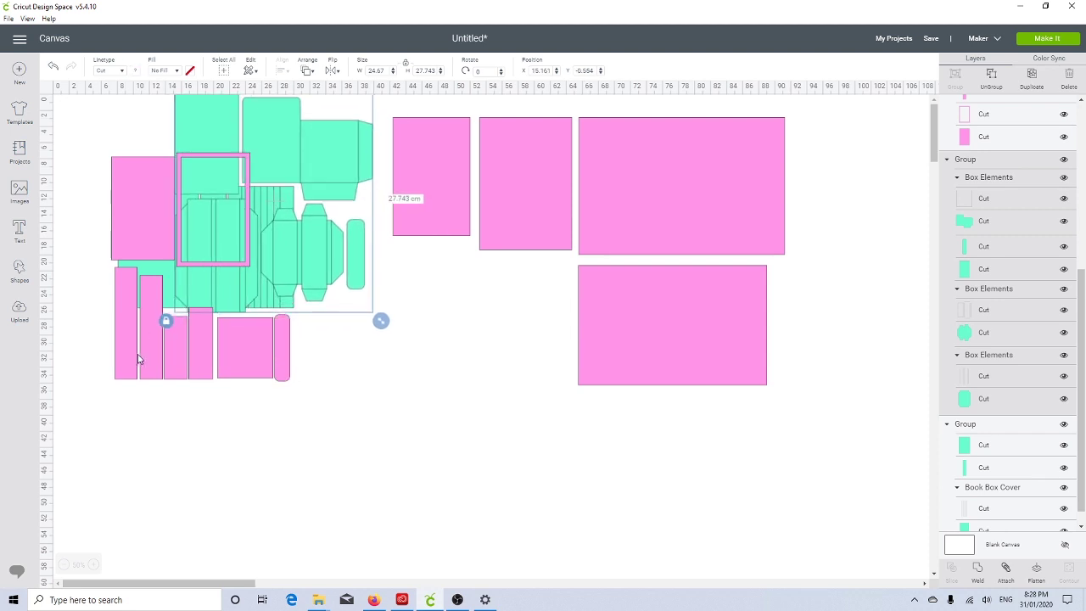
drag(140, 359, 420, 465)
click(212, 475)
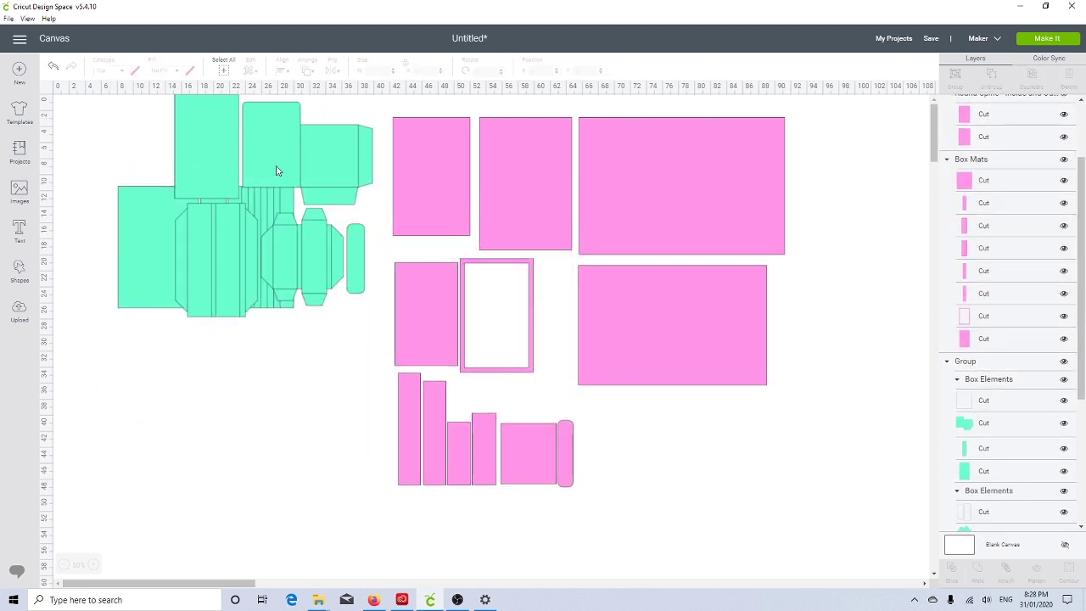
- Arrange the green groups apart, with the Book Box Cover near the canvas origin and the Box Elements directly beneath it
drag(223, 145, 144, 363)
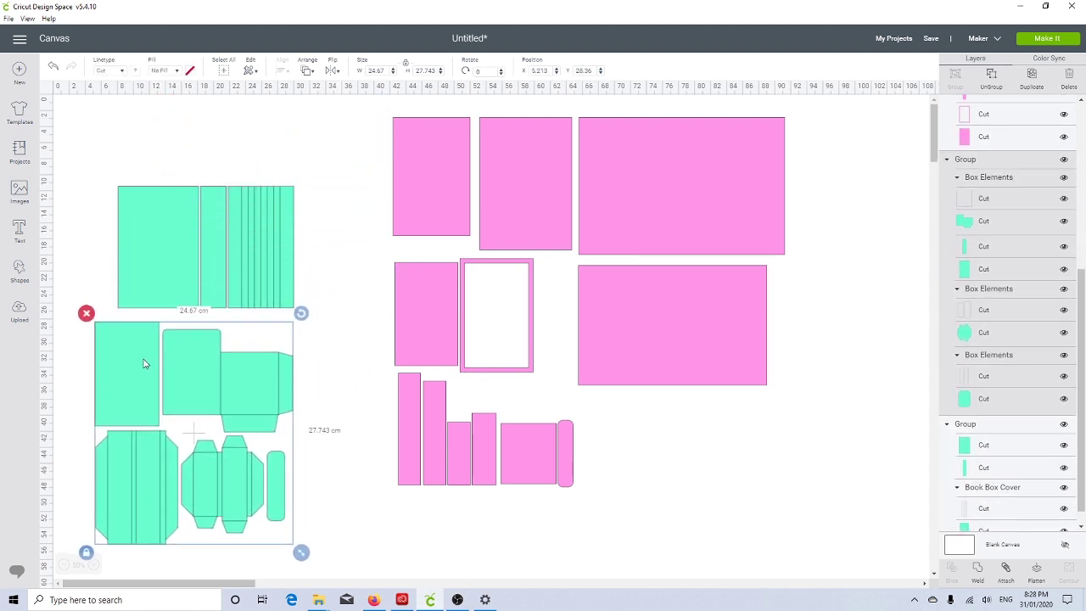
drag(145, 267, 100, 185)
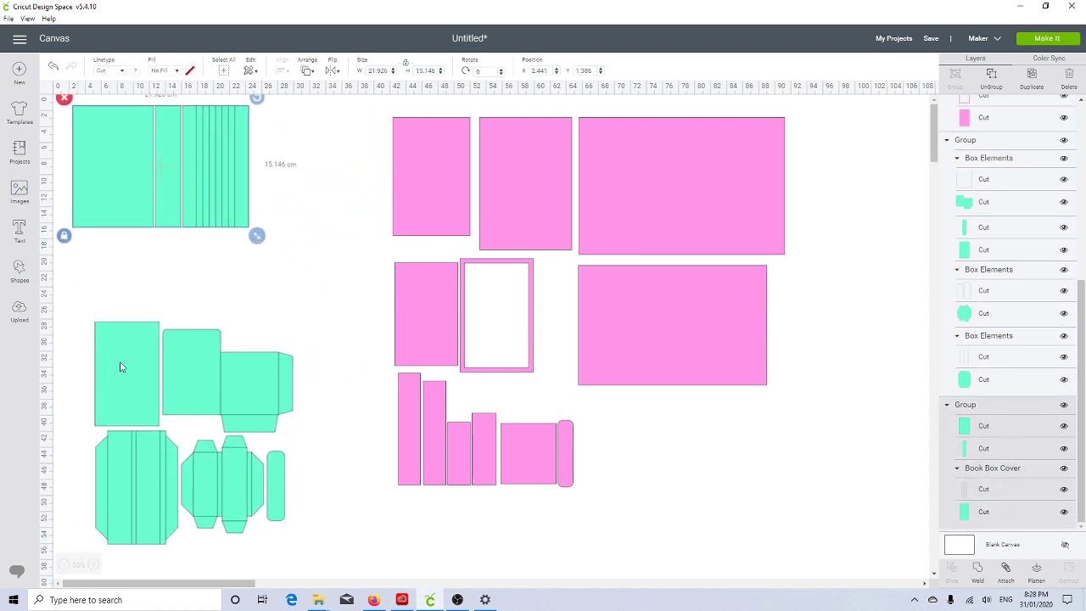
drag(120, 367, 100, 280)
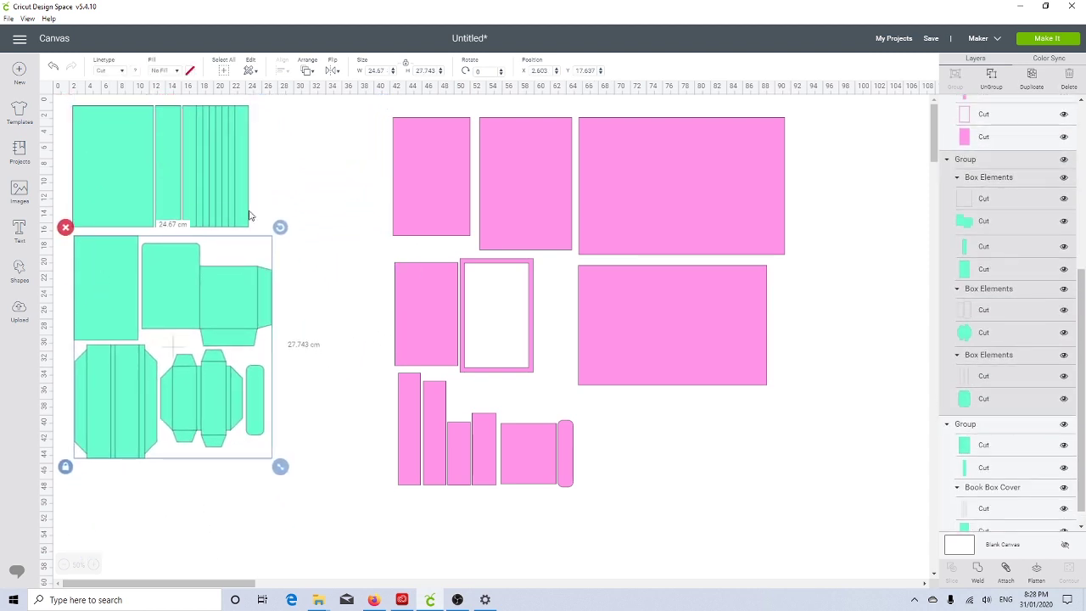
click(311, 192)
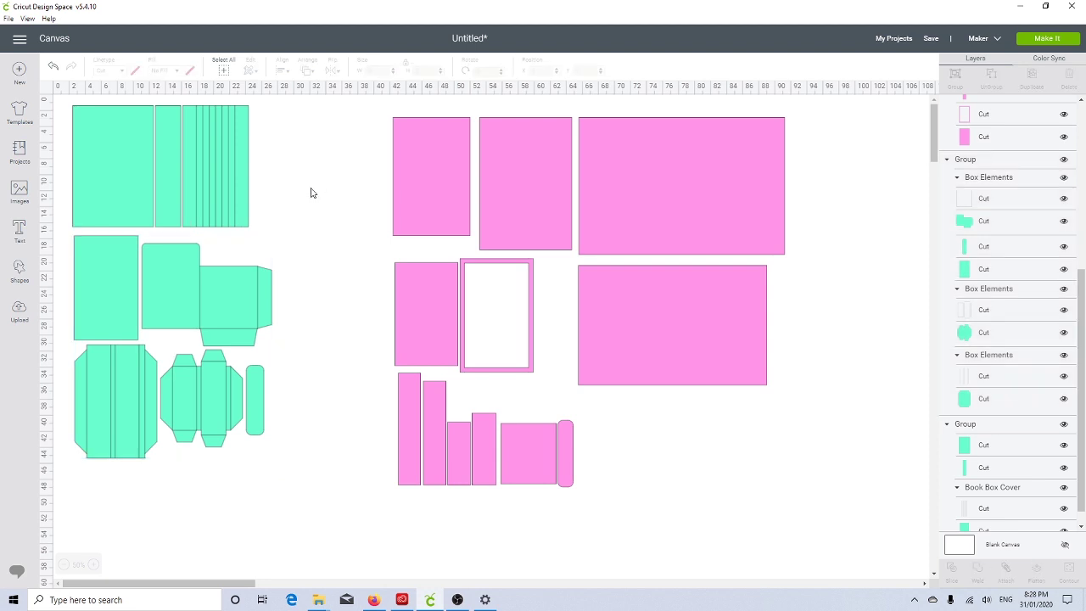
- Ungroup the Book Box Cover and select its pieces one by one, ending on the spine piece with the vertical lines
click(110, 172)
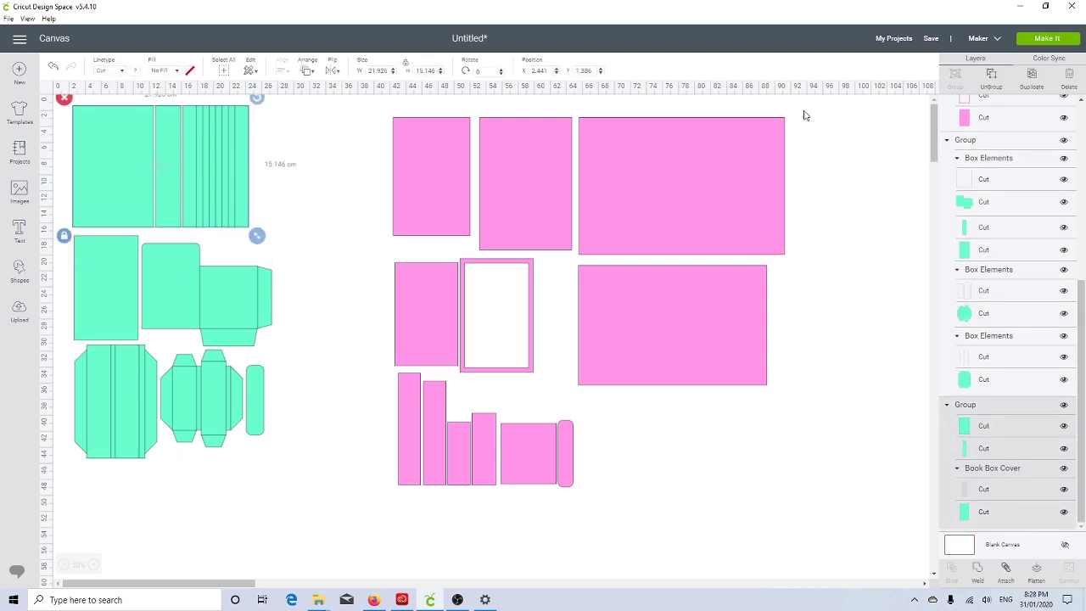
click(992, 82)
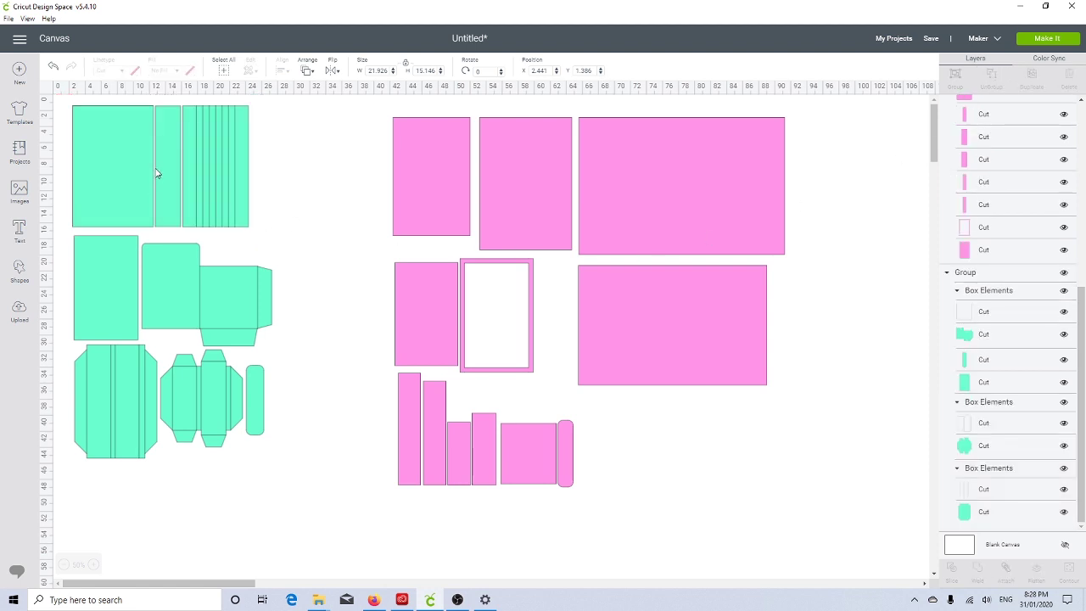
click(127, 167)
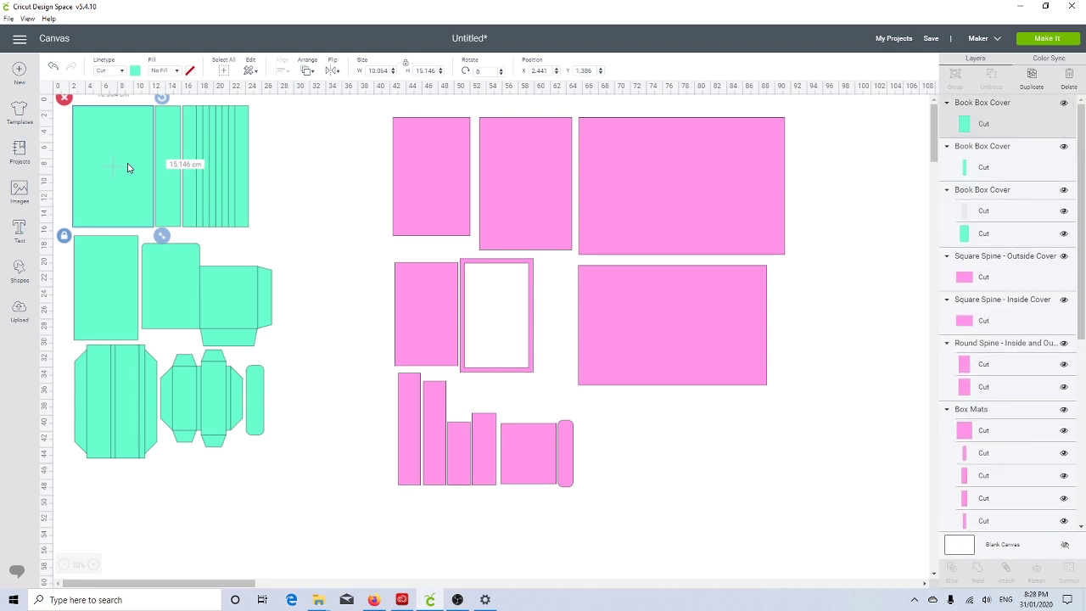
click(175, 145)
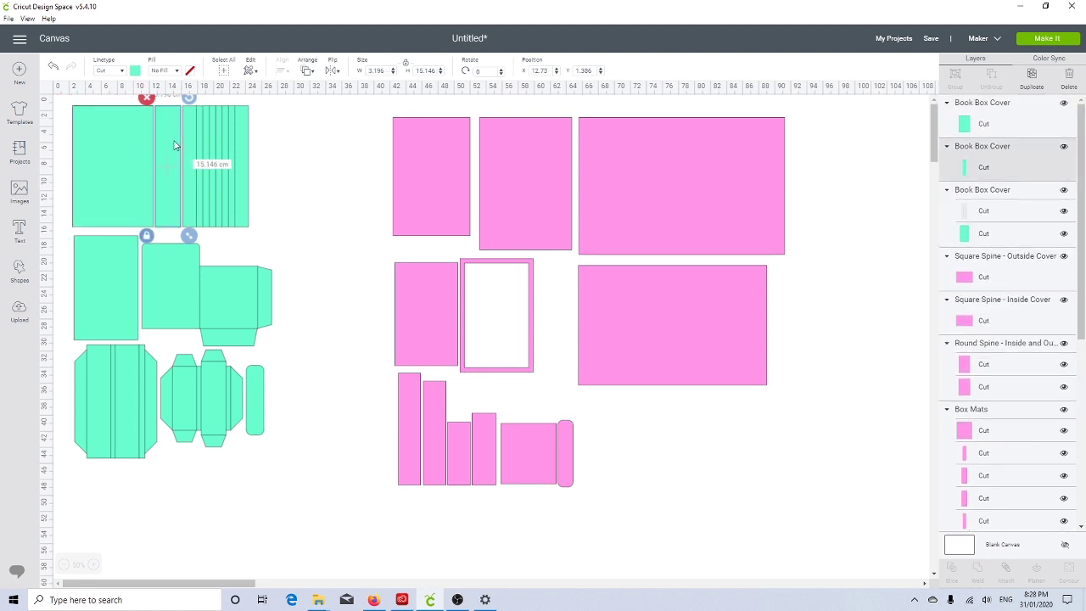
click(218, 140)
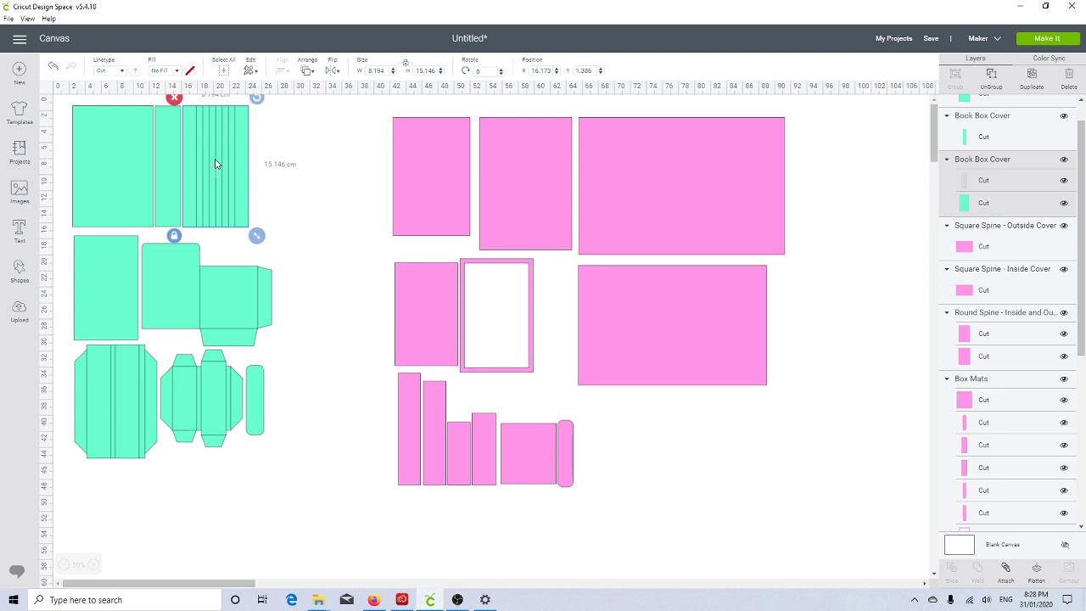
click(93, 565)
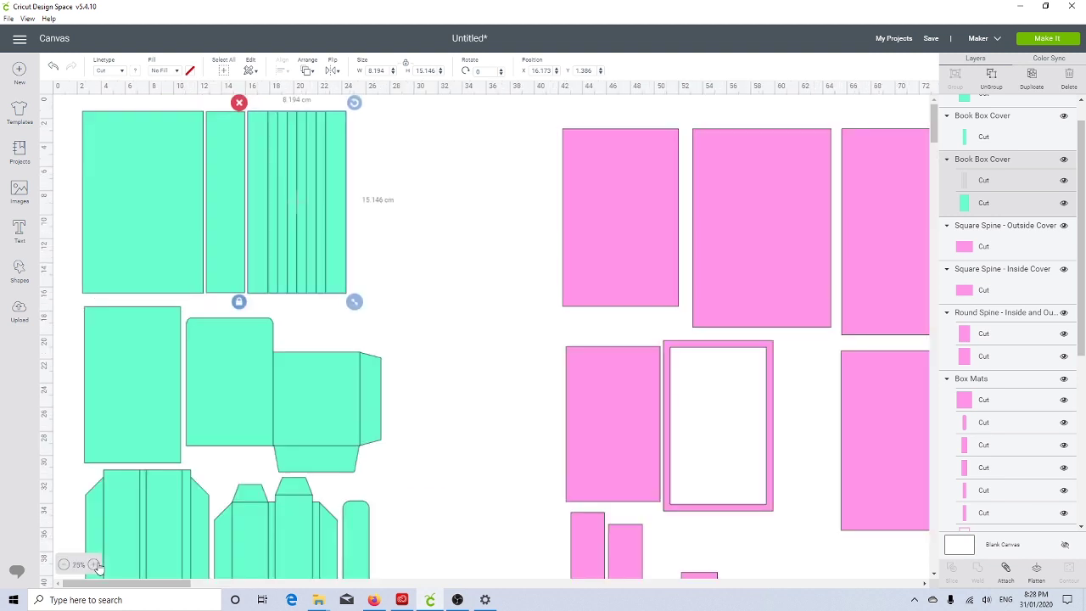